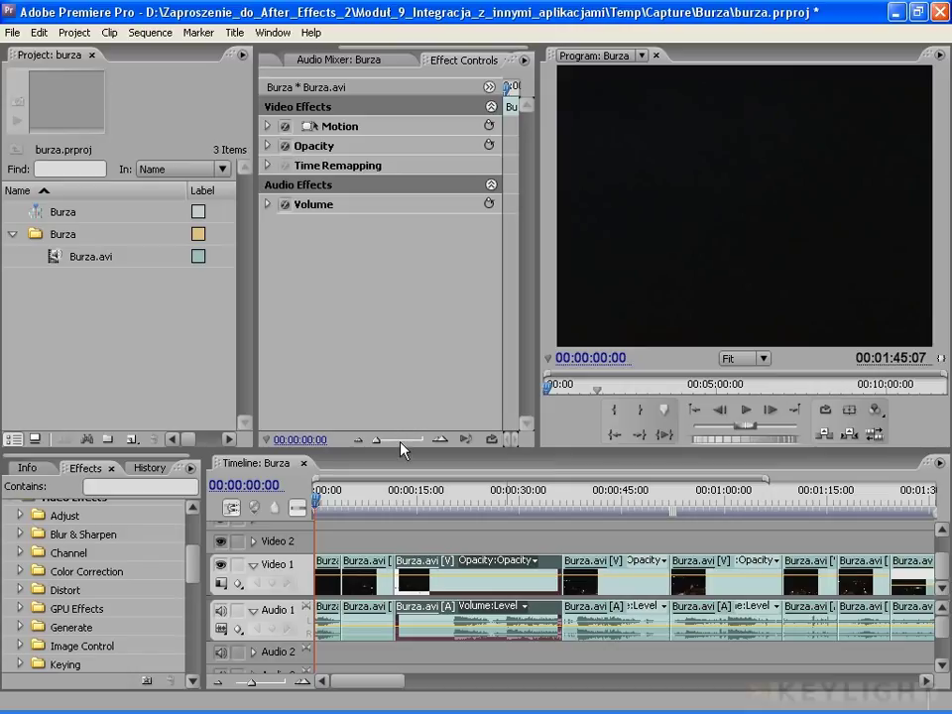
- Create a new Dynamic Link After Effects composition from Premiere, producing burza Linked Comp 02
click(14, 33)
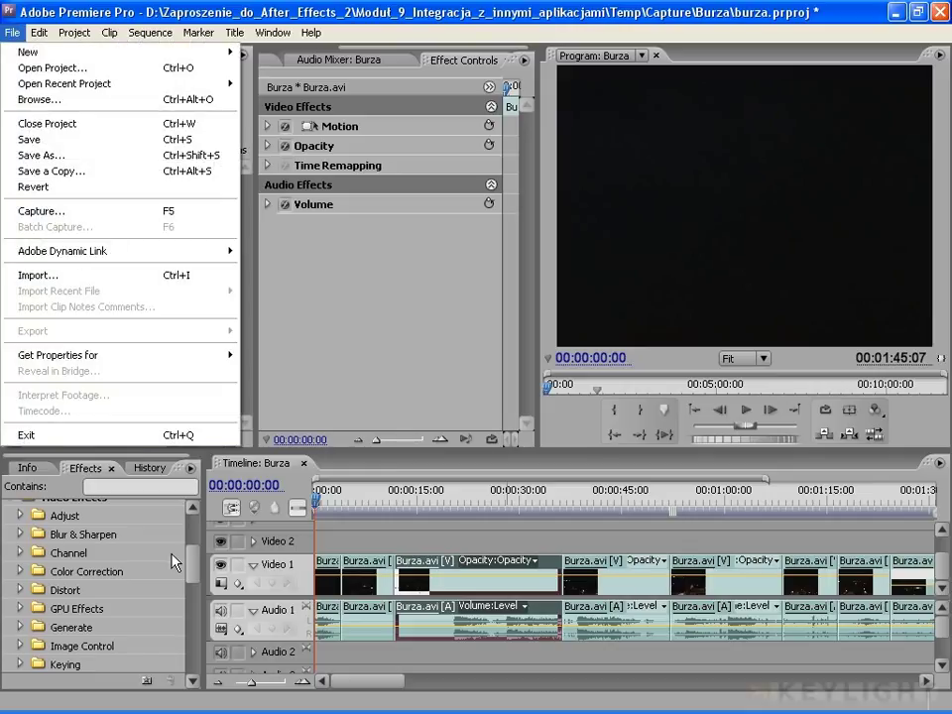
mouse_move(121, 260)
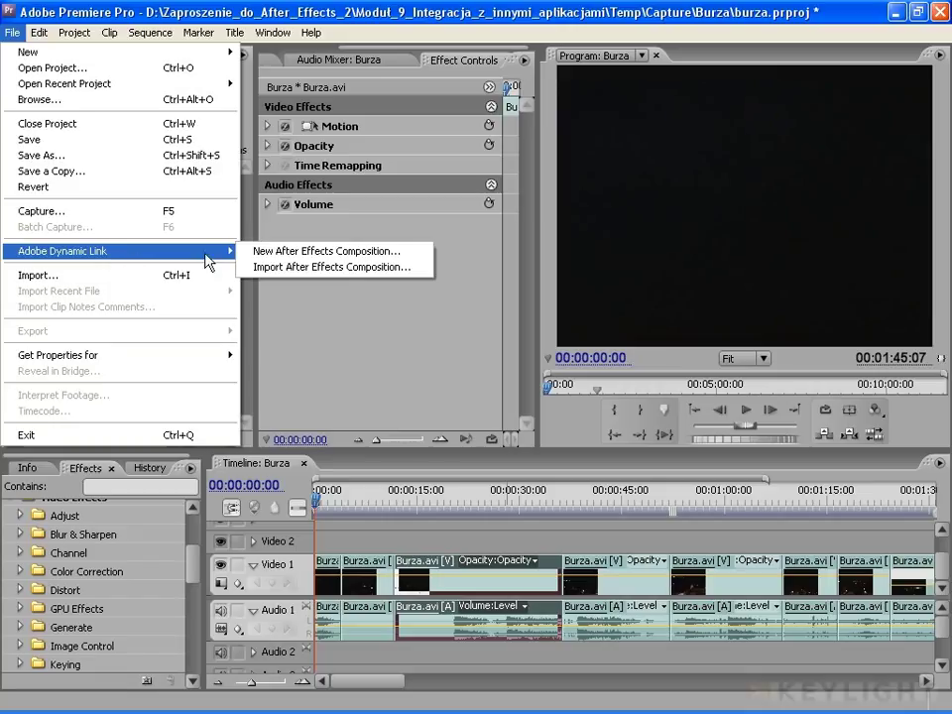
click(343, 254)
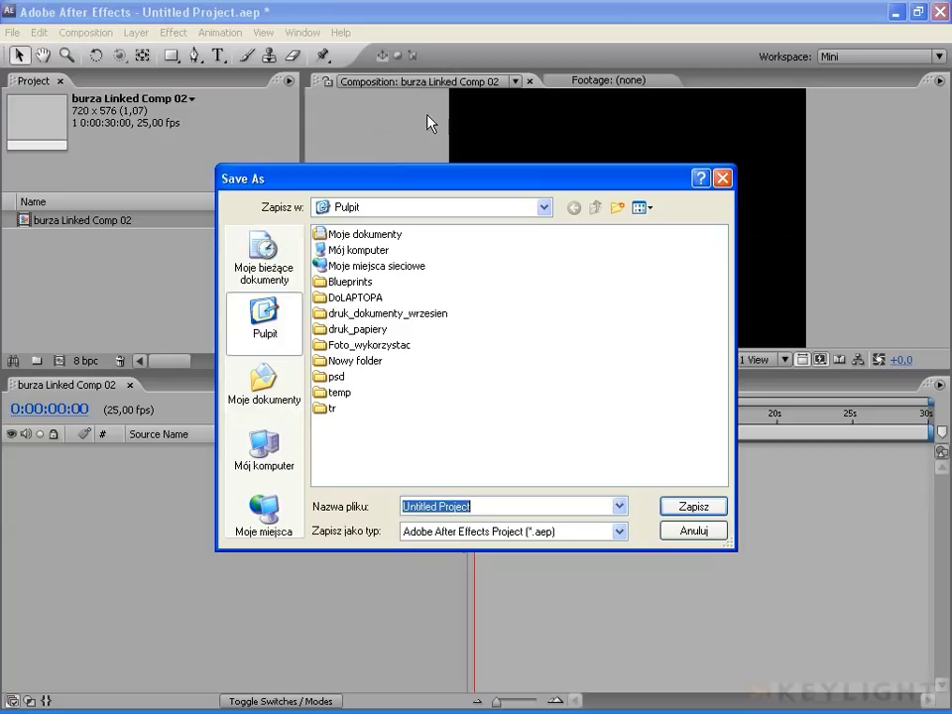
- Save the new After Effects project under the default name Untitled Project.aep
key(Return)
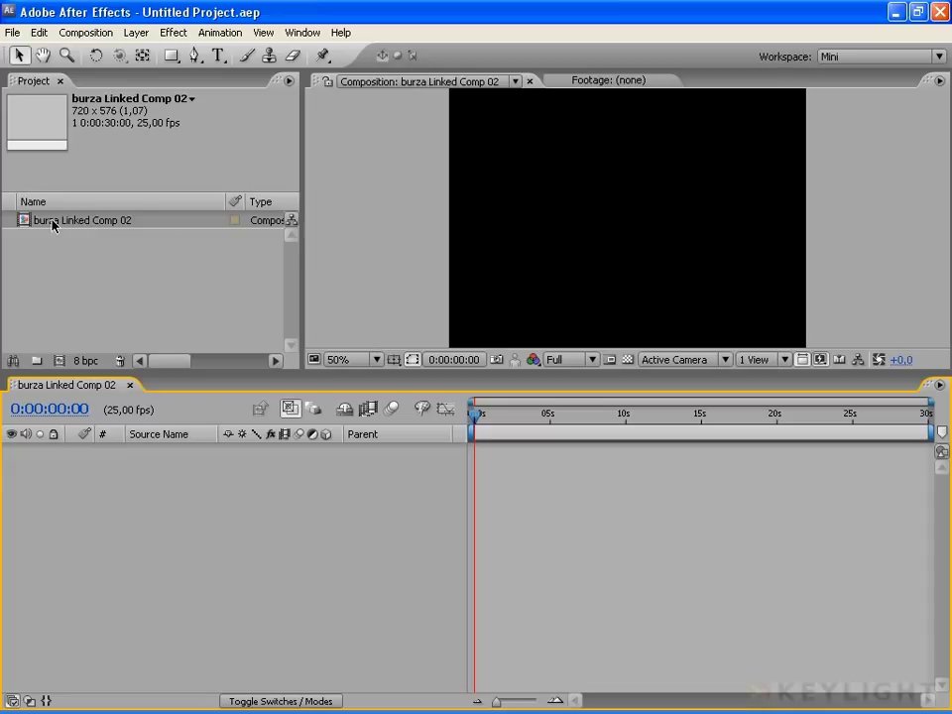
- Review the PAL D1/DV, 0:00:30:00 composition settings without changes, then turn on the transparency grid
click(88, 33)
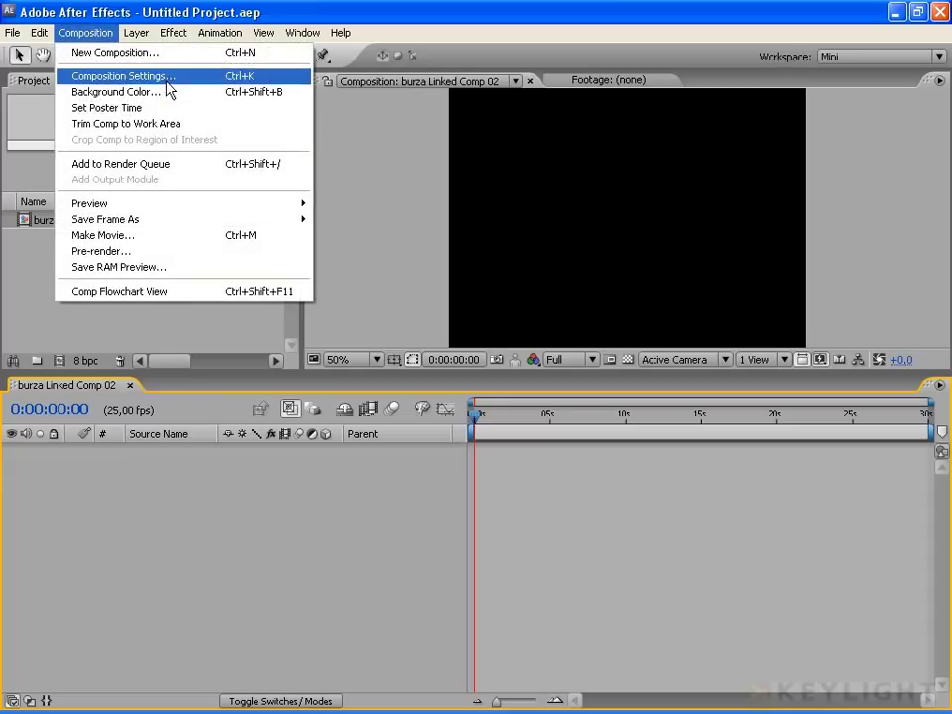
click(124, 74)
drag(901, 157, 424, 167)
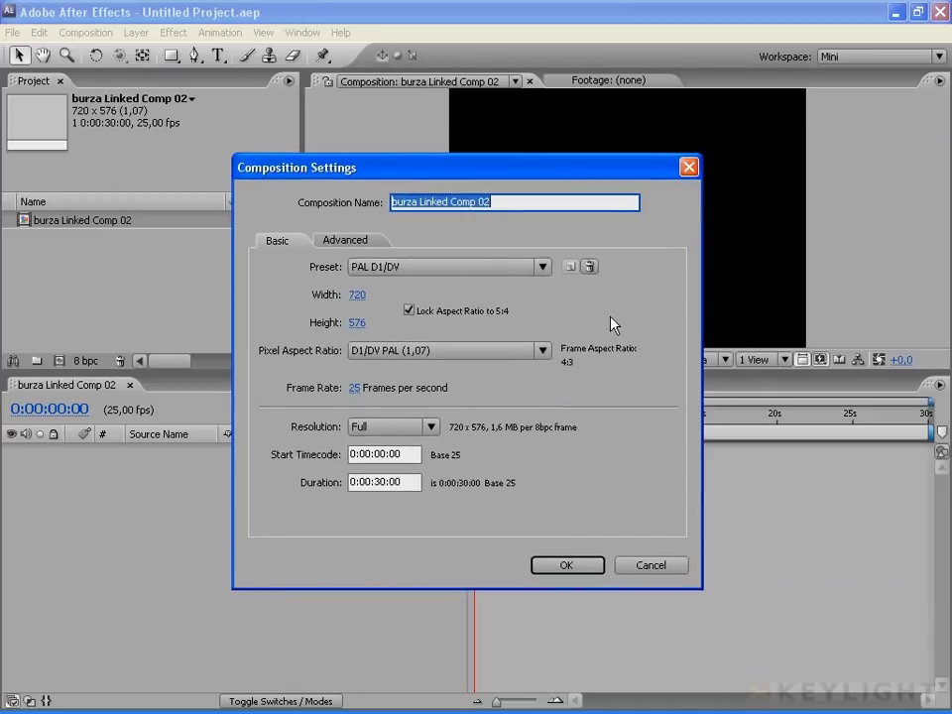
click(650, 567)
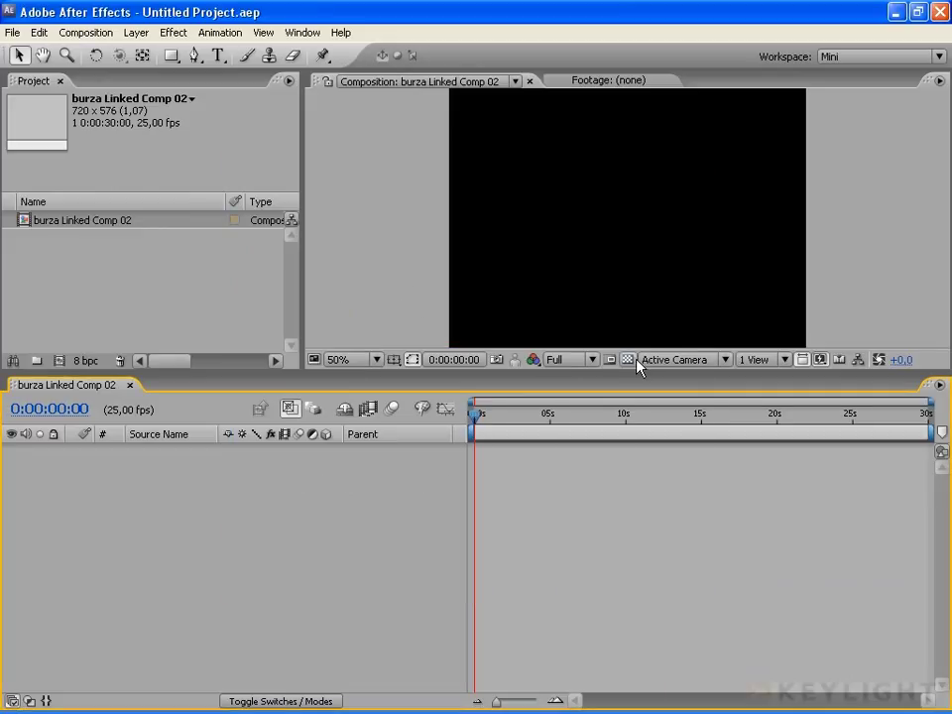
click(627, 359)
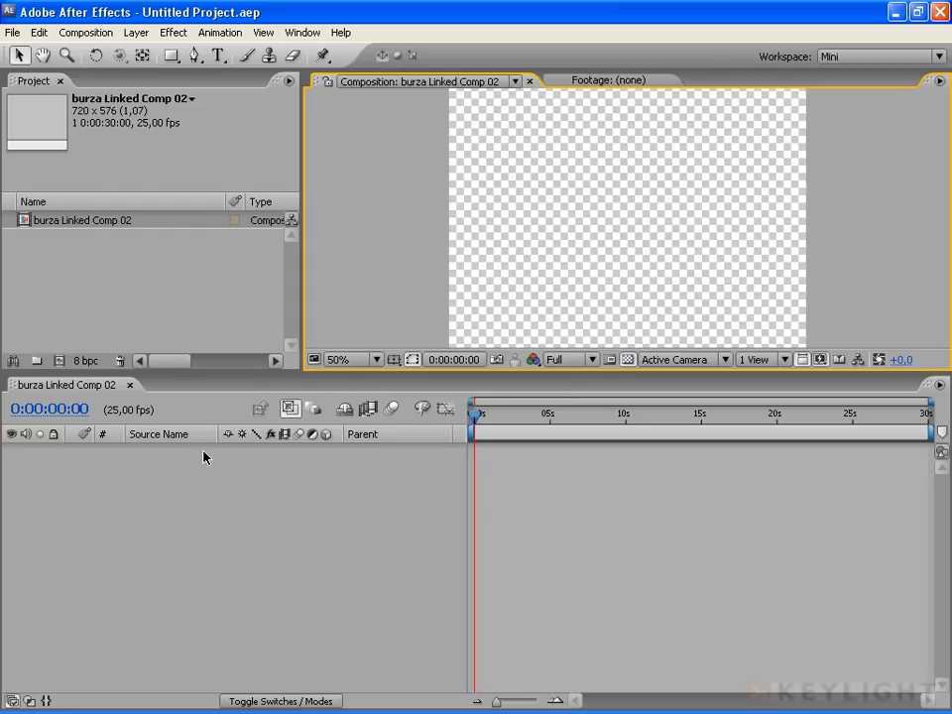
- Create a 'burza' text layer and move it toward the frame's lower left
click(219, 56)
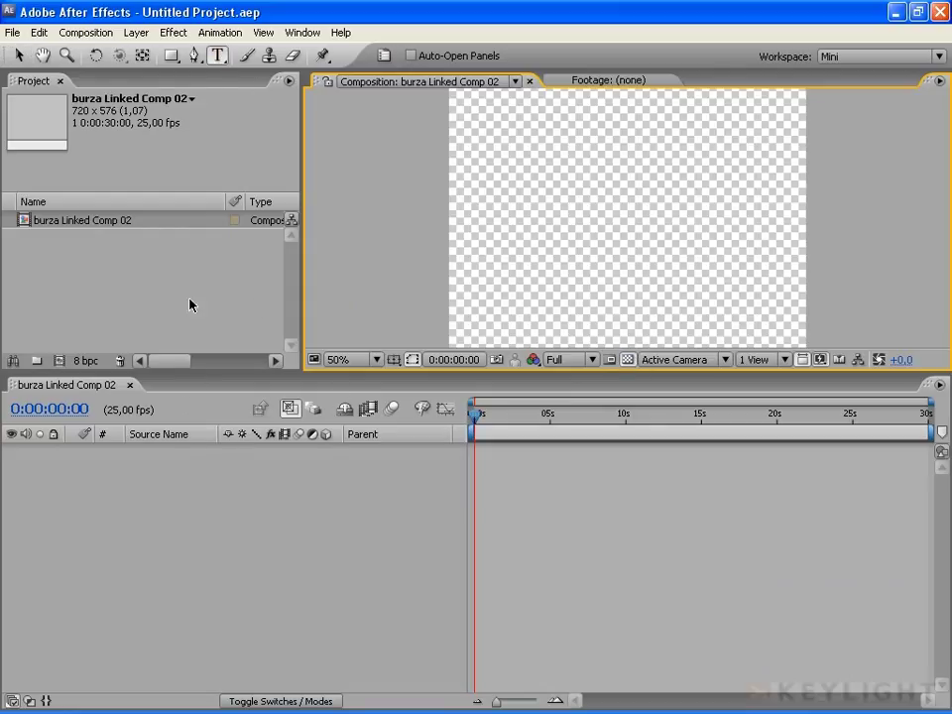
click(499, 221)
text(bu)
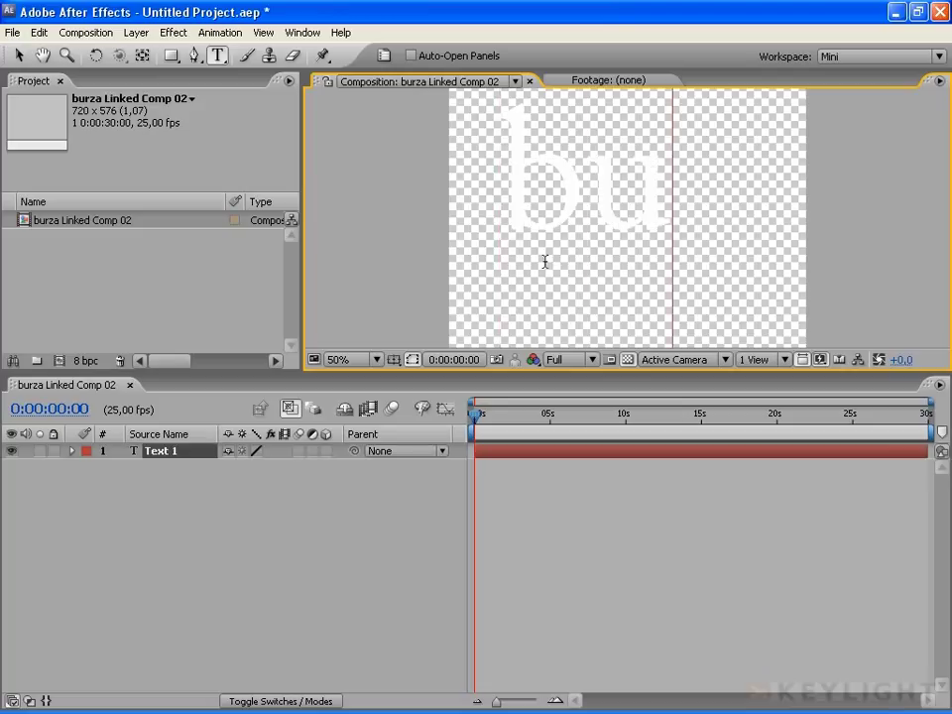
text(rz)
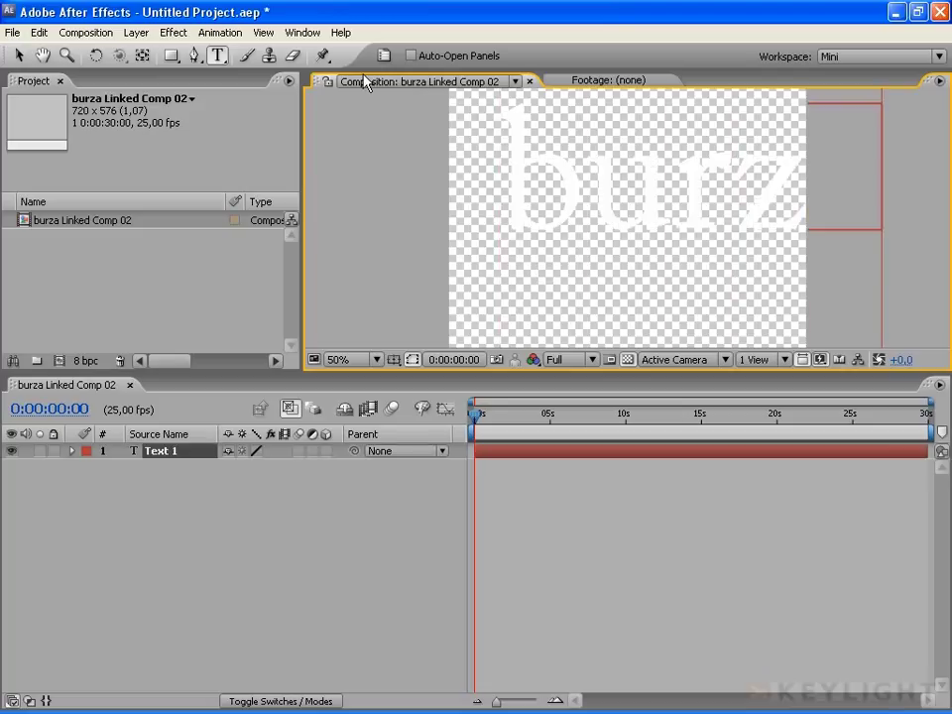
key(ctrl+a)
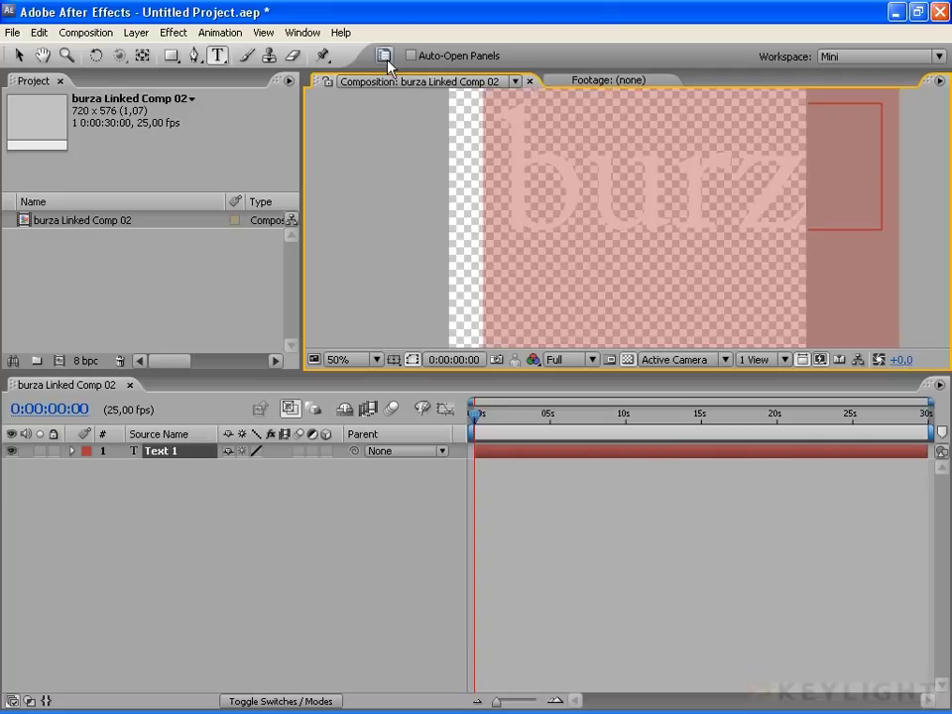
click(385, 56)
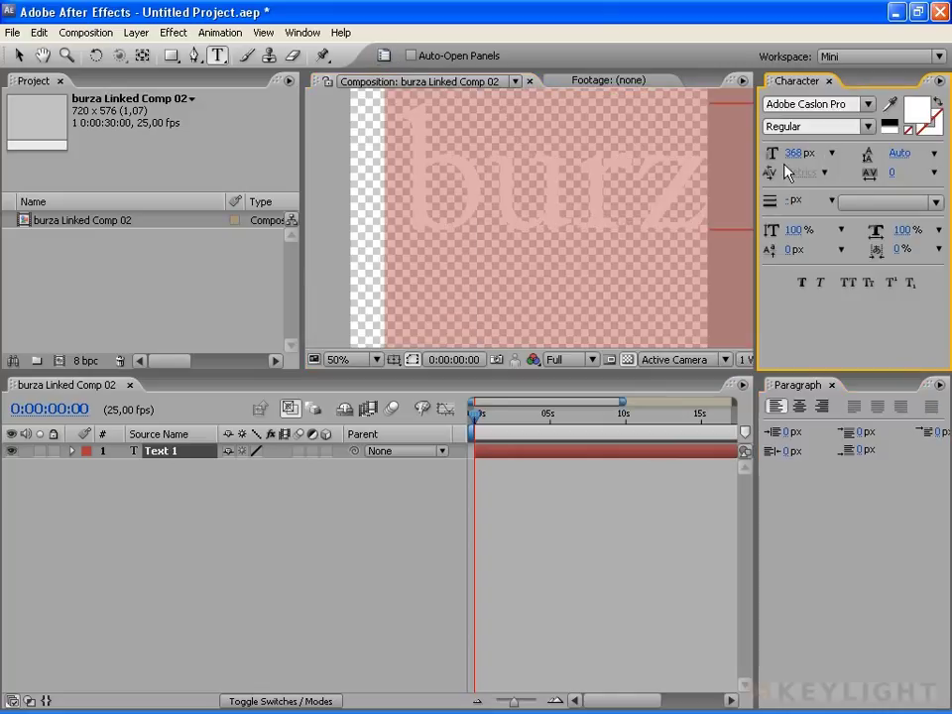
drag(793, 162, 768, 156)
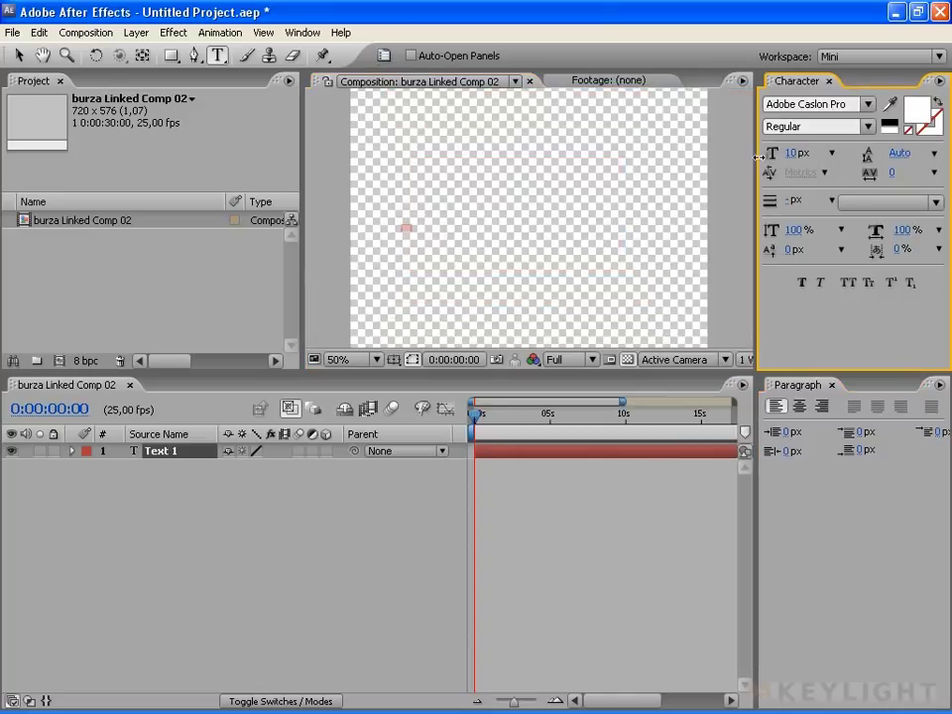
drag(503, 336, 478, 402)
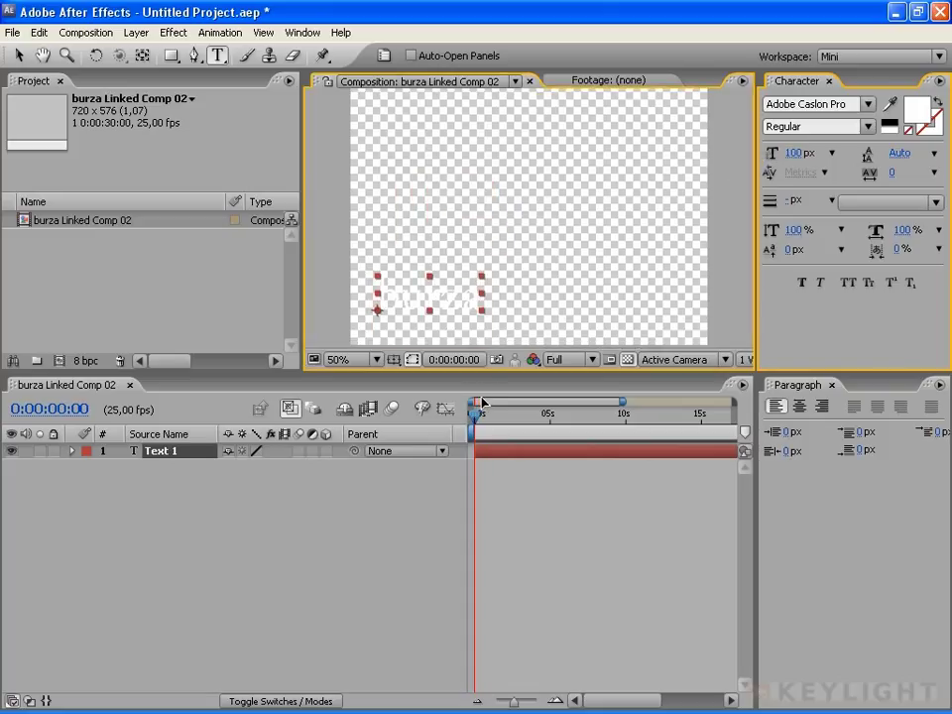
- Set the burza text to the Impact font at 80 px and close the Paragraph panel
double_click(487, 297)
drag(480, 297, 372, 301)
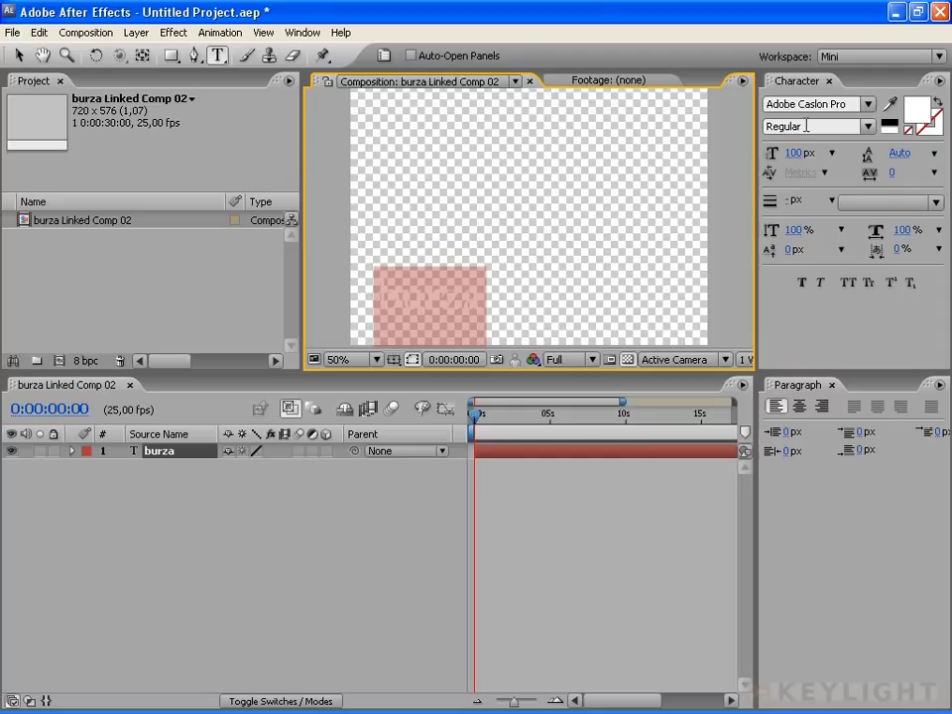
click(796, 155)
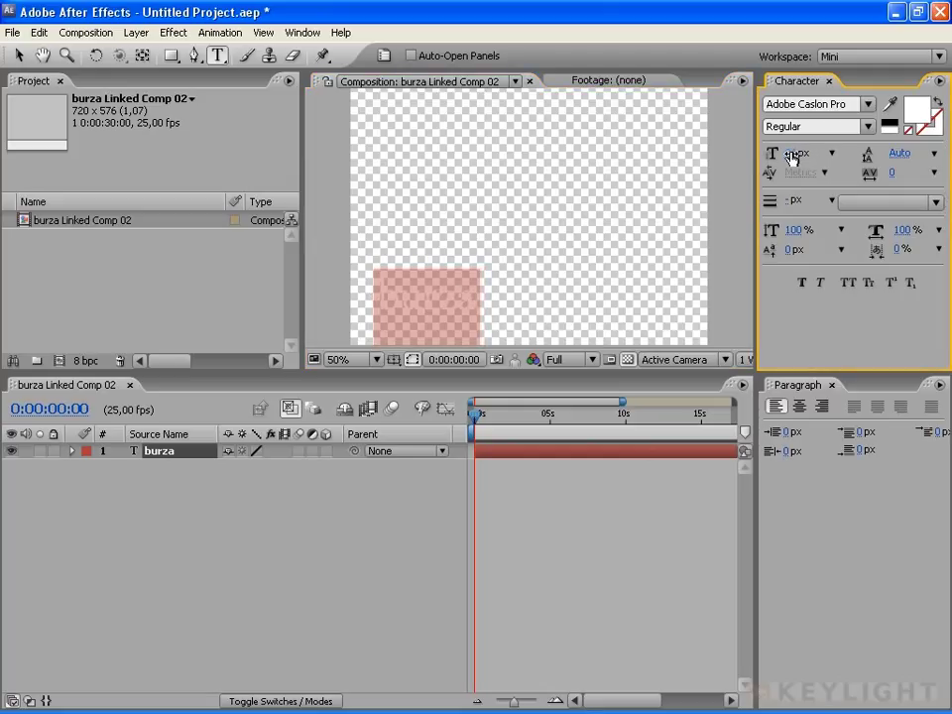
drag(796, 156, 782, 162)
click(805, 104)
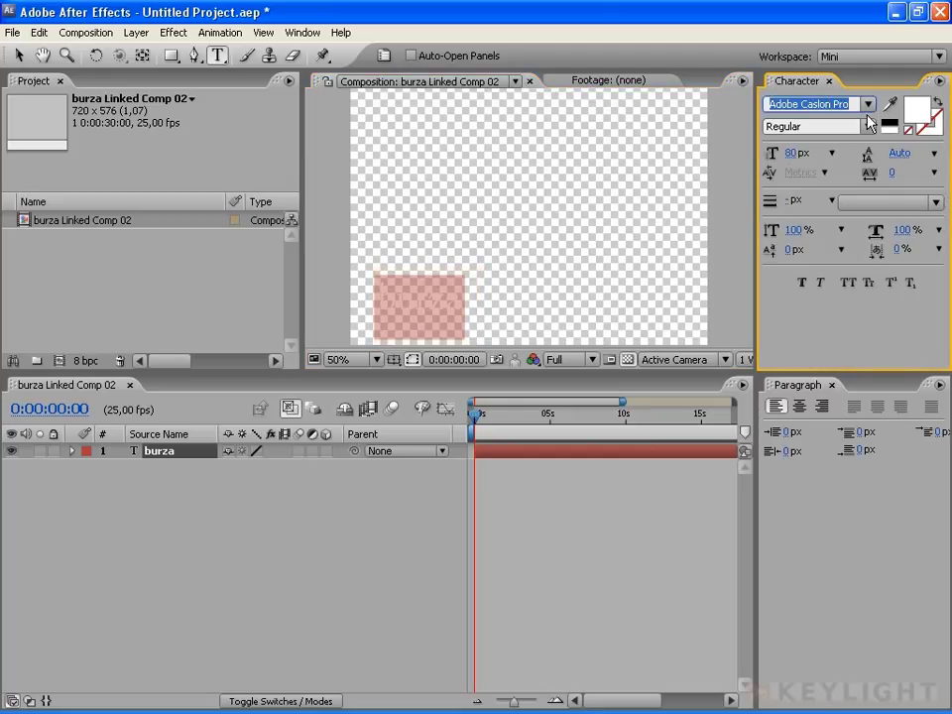
text(Impact)
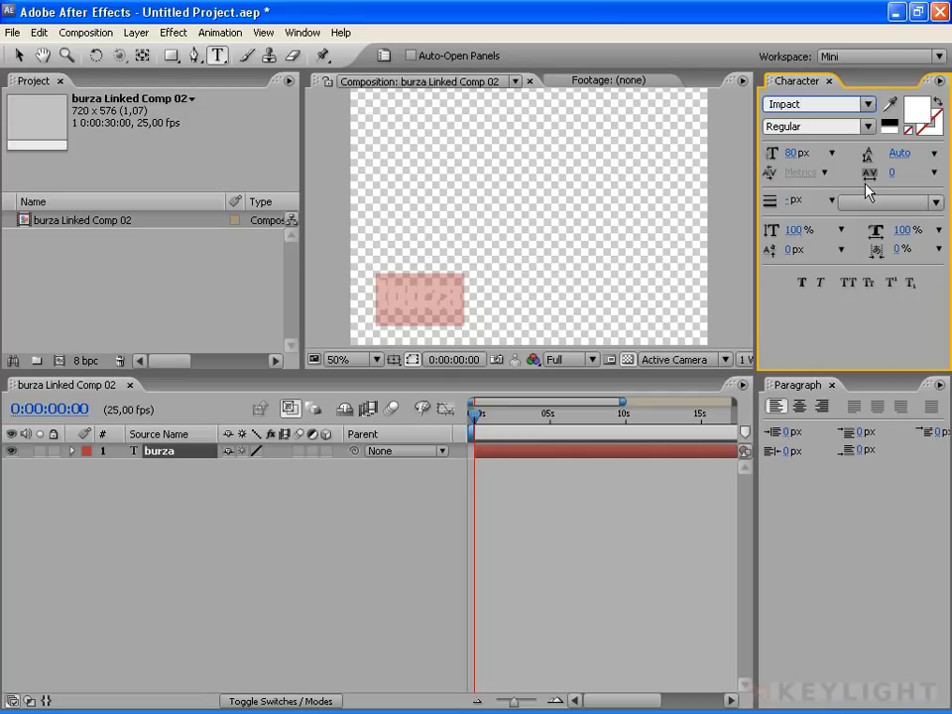
key(Return)
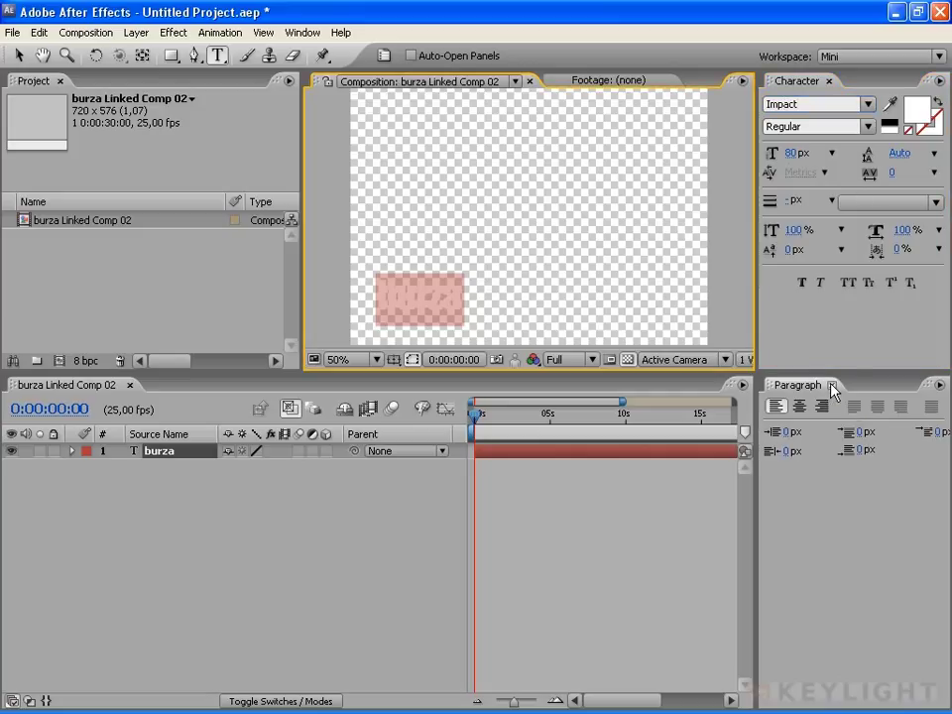
click(833, 386)
- Close the Character panel and show Effects & Presets expanded to Animation Presets > Text > 3D Text
click(830, 82)
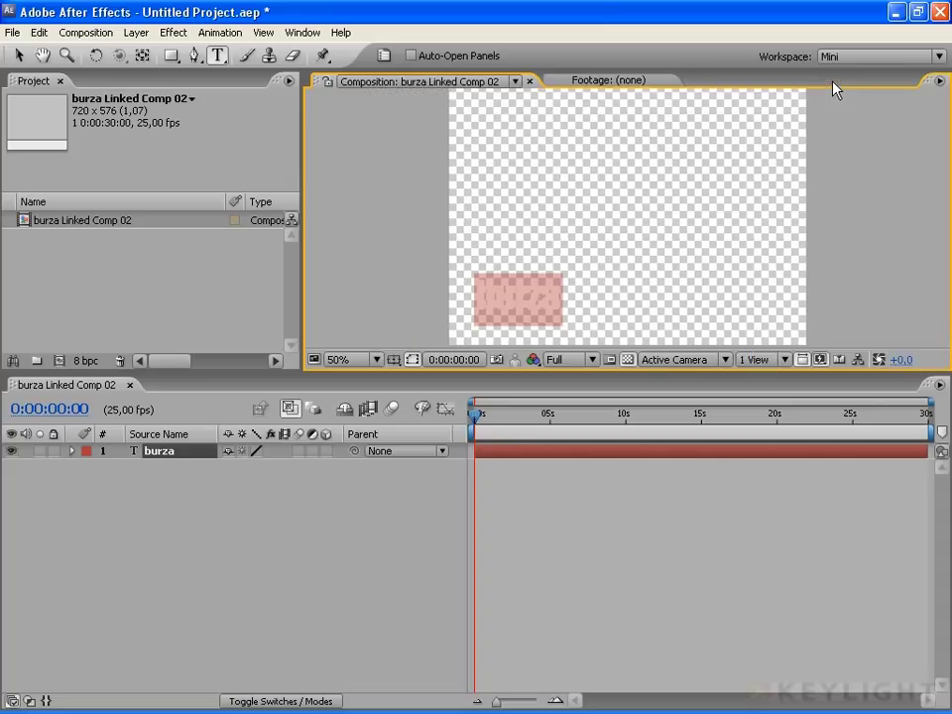
click(302, 32)
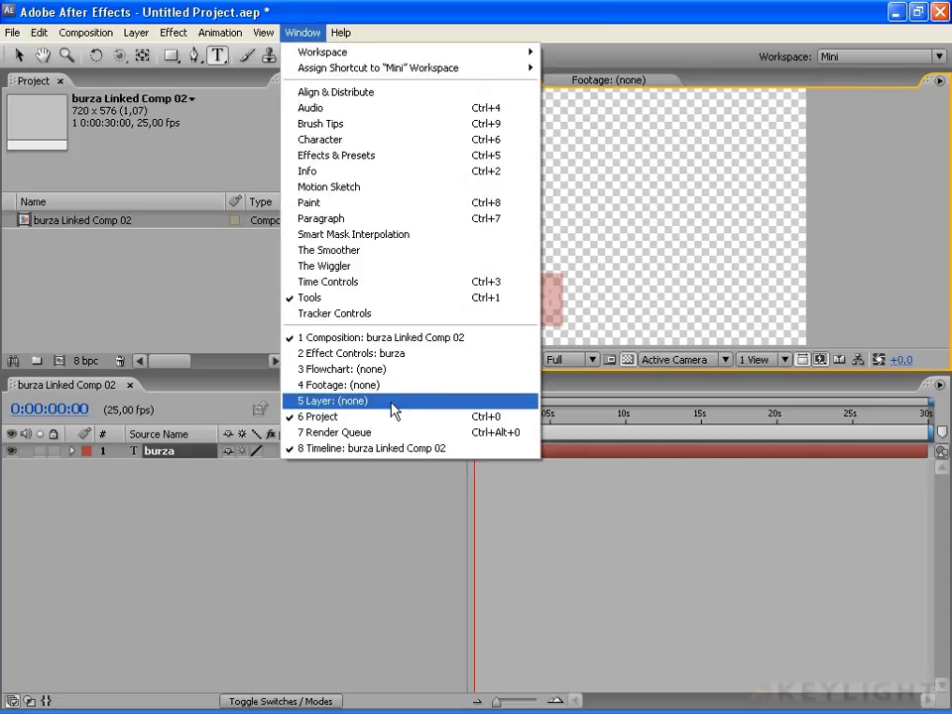
click(417, 155)
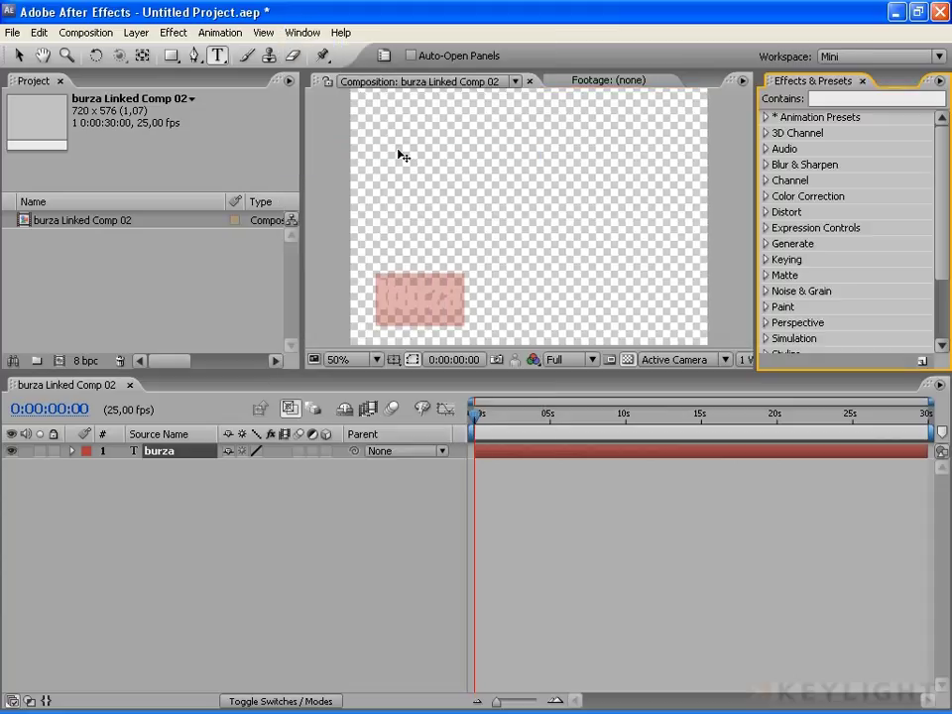
click(767, 118)
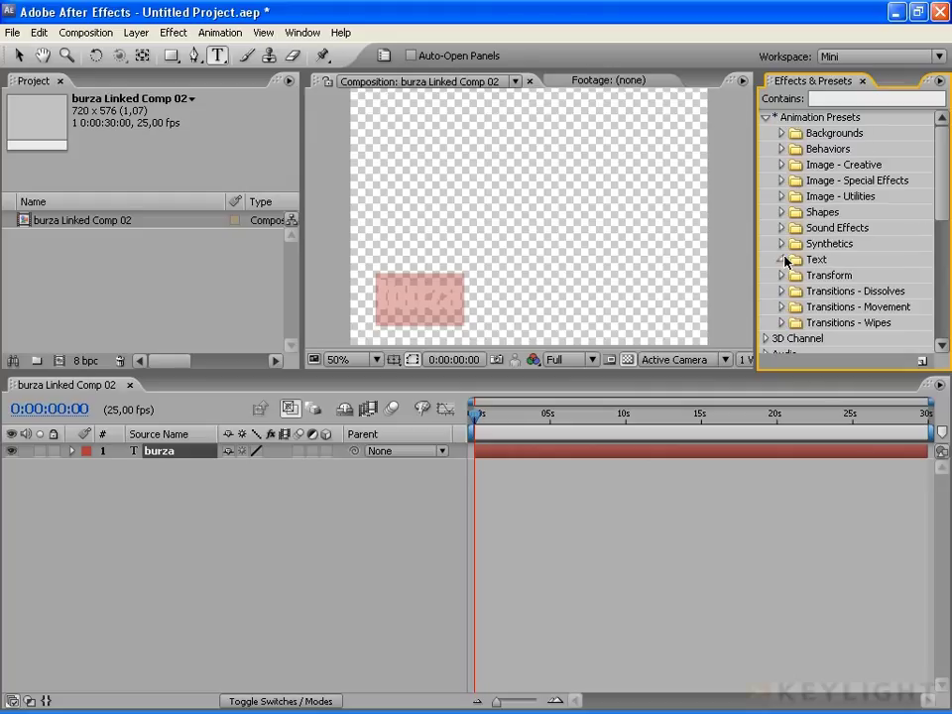
click(782, 259)
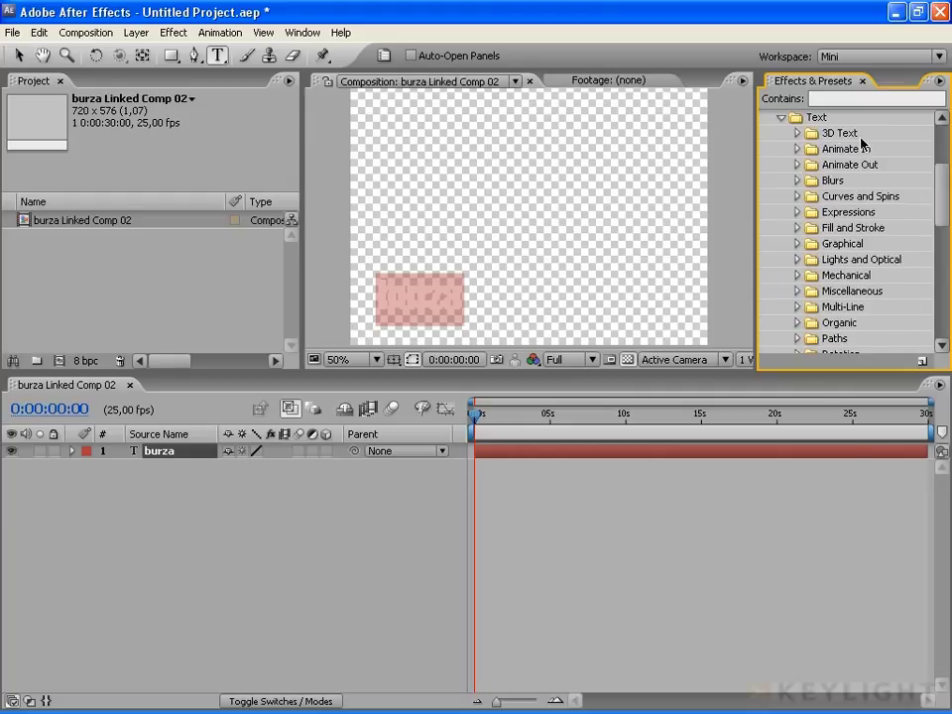
click(797, 133)
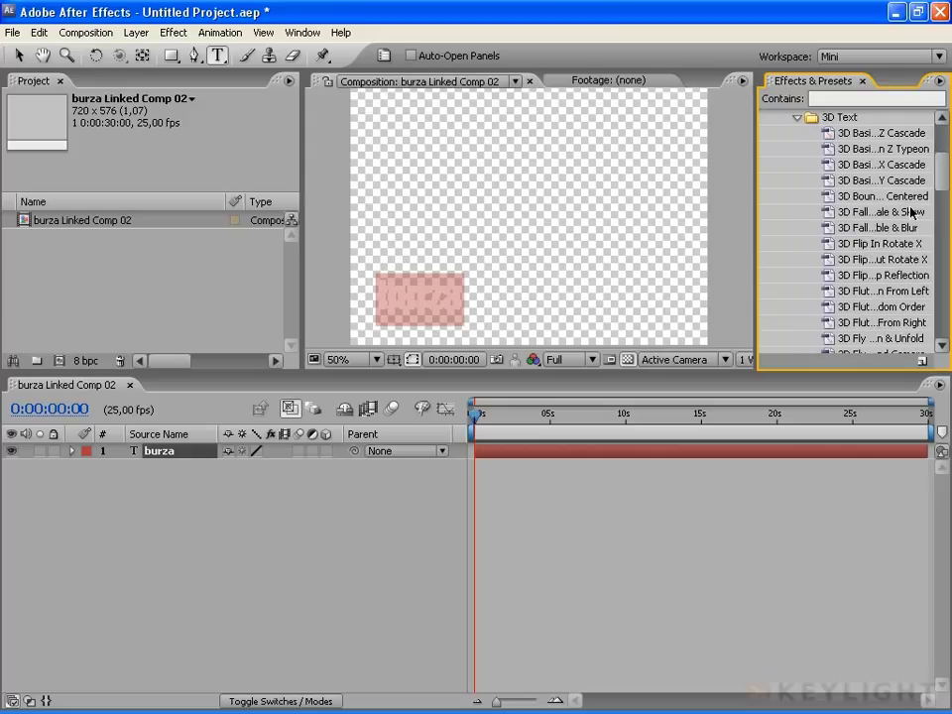
- Apply the 3D Basic Position Z Cascade preset to the burza text and scrub to preview it
click(887, 135)
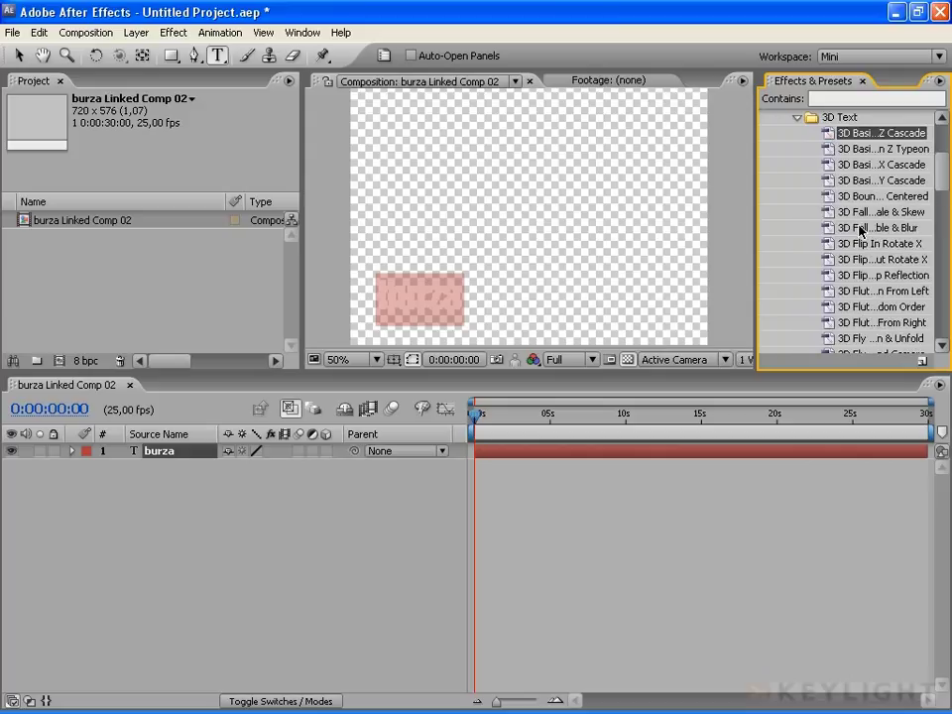
double_click(890, 135)
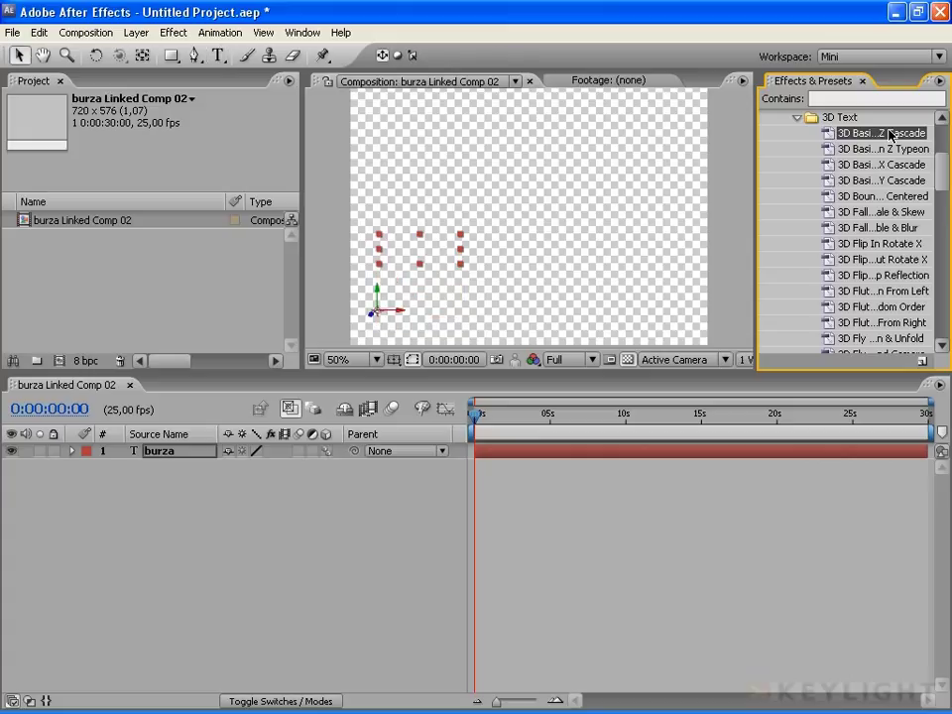
key(v)
mouse_move(477, 415)
mouse_down()
mouse_move(499, 416)
mouse_move(477, 416)
mouse_up()
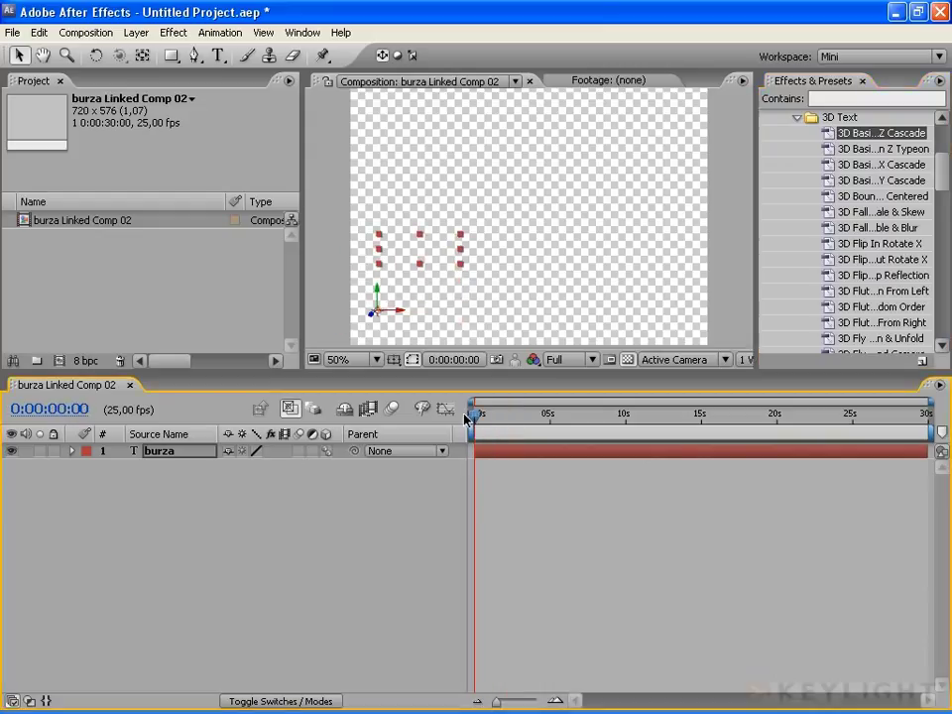
- Preview the cascade animation at about one second over black and checkerboard backgrounds, then switch to Premiere Pro
click(627, 361)
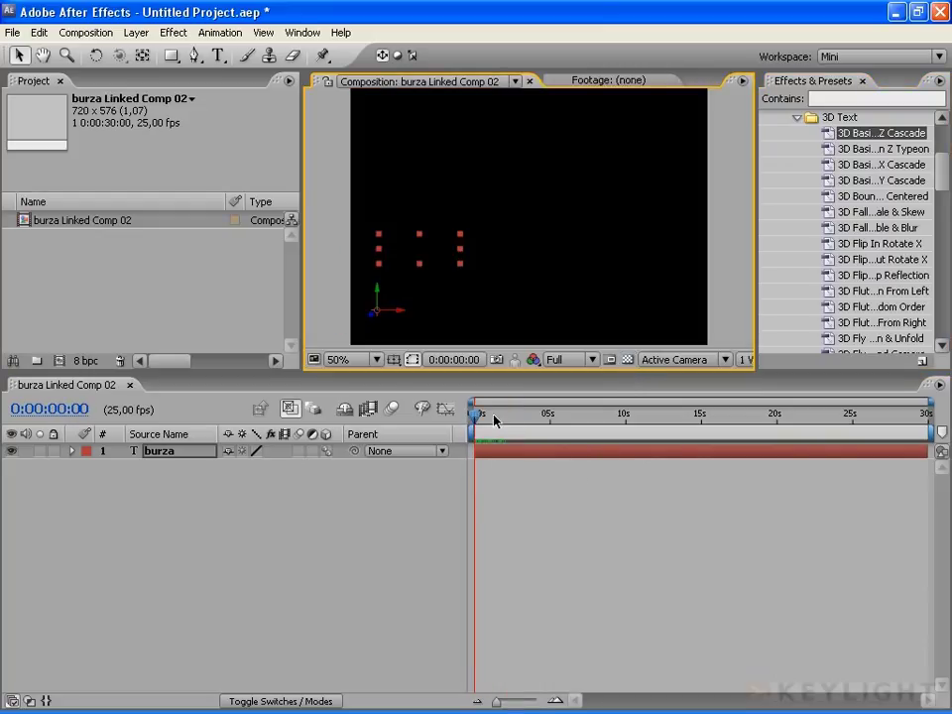
mouse_move(479, 417)
mouse_down()
mouse_move(499, 419)
mouse_move(473, 418)
mouse_up()
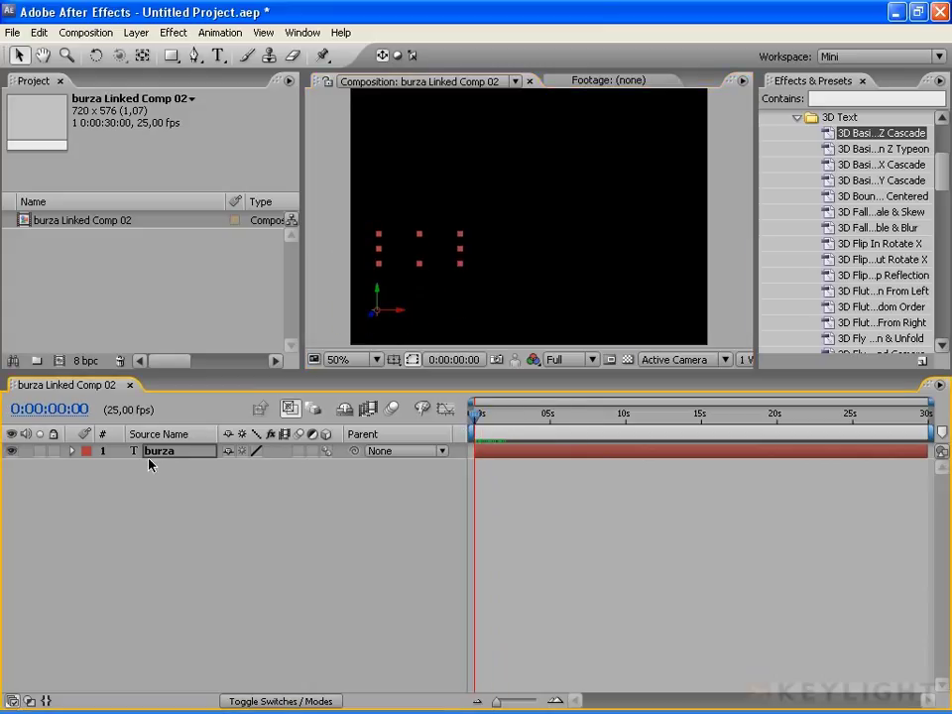
click(626, 360)
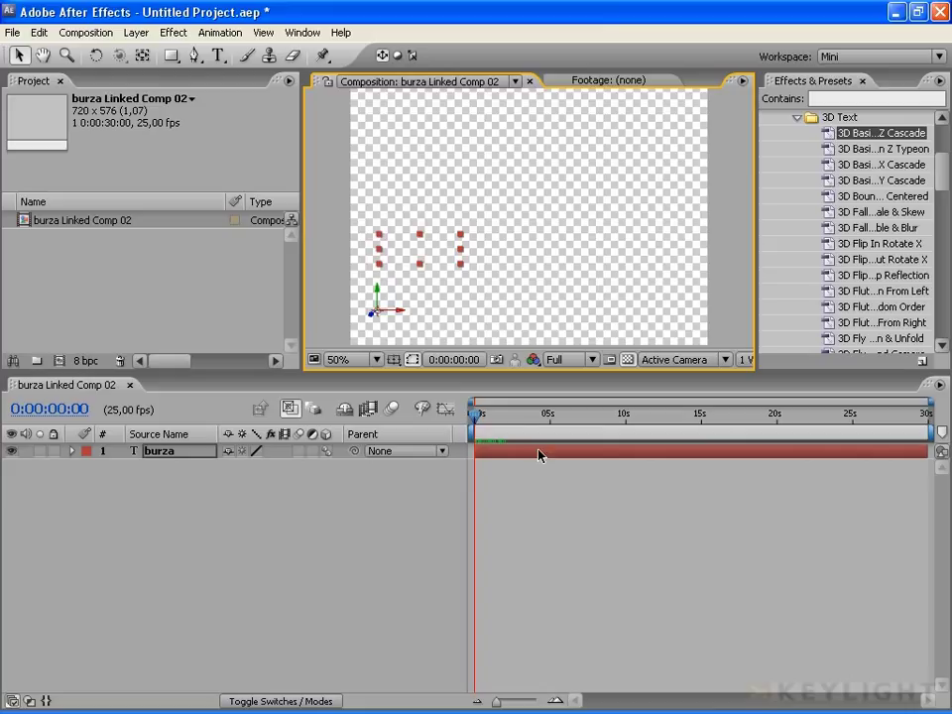
mouse_move(475, 418)
mouse_down()
mouse_move(491, 418)
mouse_move(446, 419)
mouse_up()
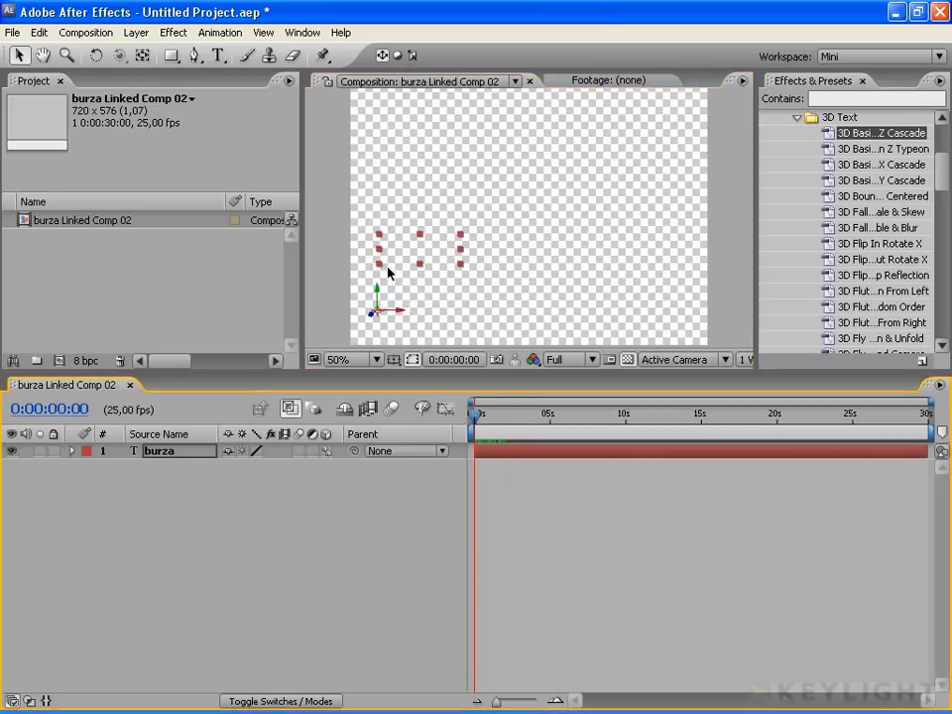
key(alt+Tab)
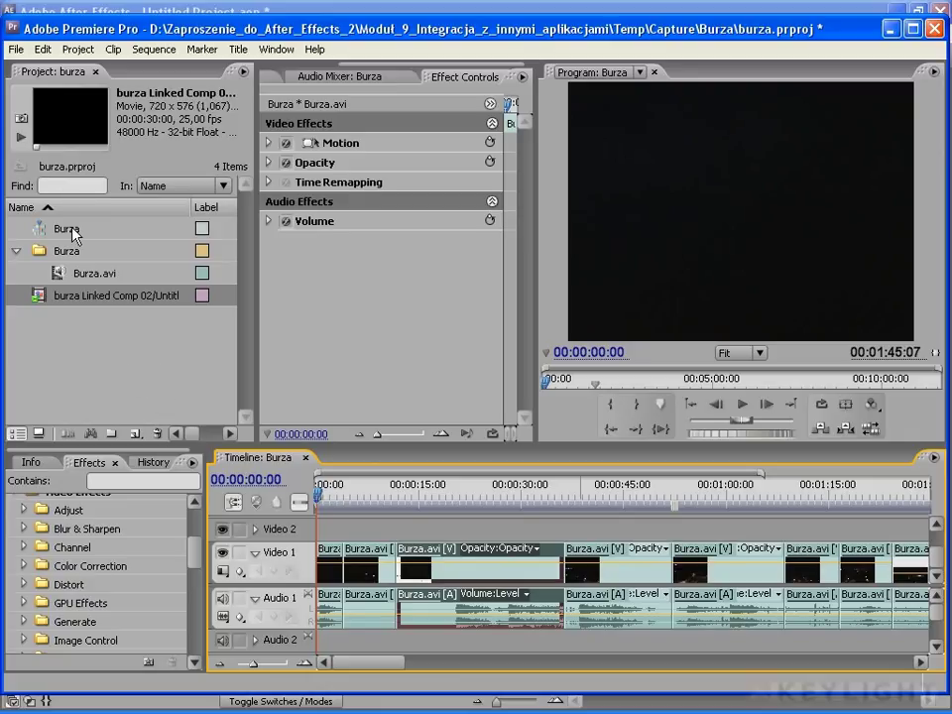
- Place burza Linked Comp 02 at 00:00:00:00 on Video 2, preview it over the storm footage, and return to After Effects
drag(45, 300, 350, 533)
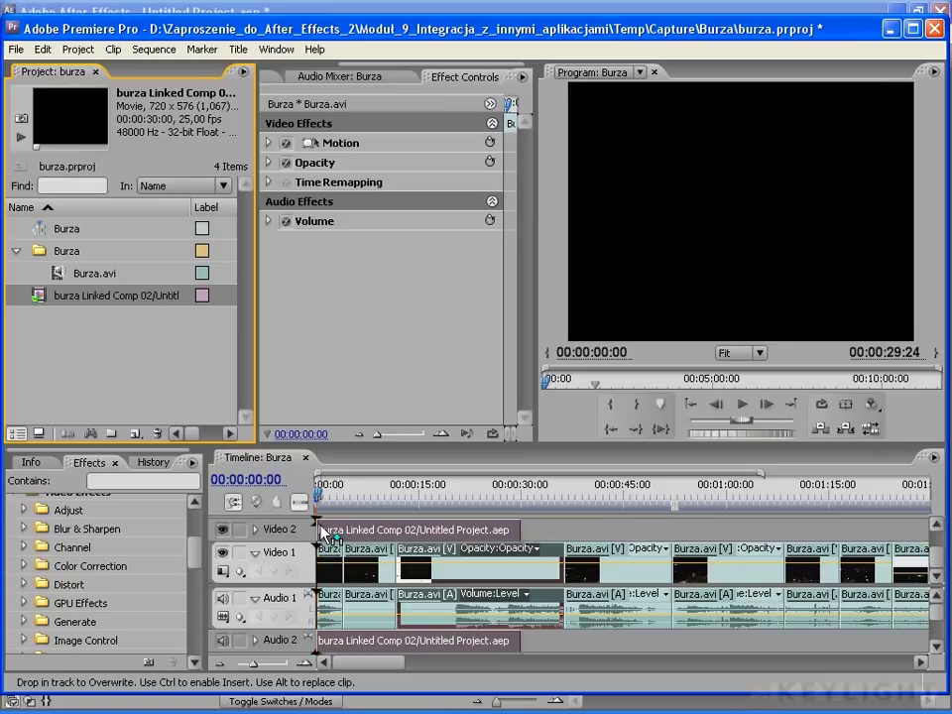
mouse_move(347, 531)
mouse_down()
mouse_move(436, 531)
mouse_move(326, 533)
mouse_up()
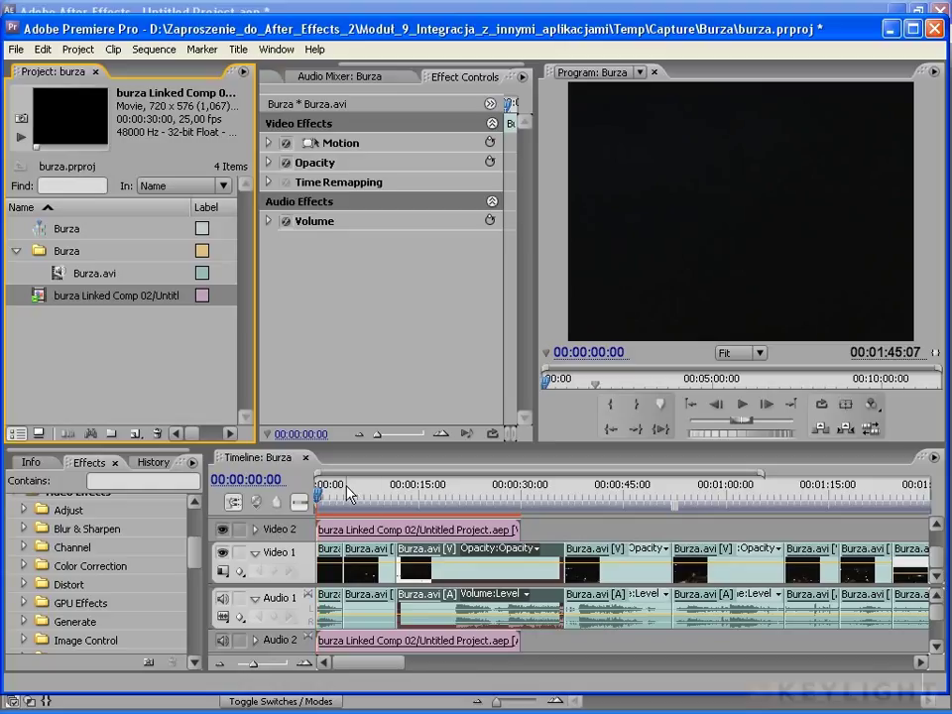
drag(322, 499, 331, 501)
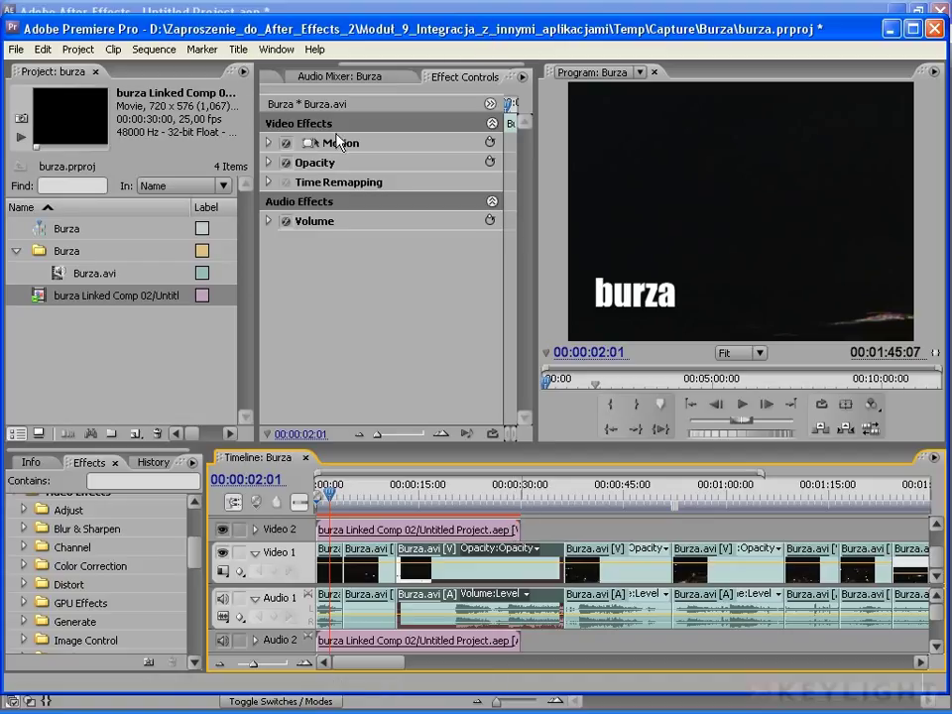
click(481, 12)
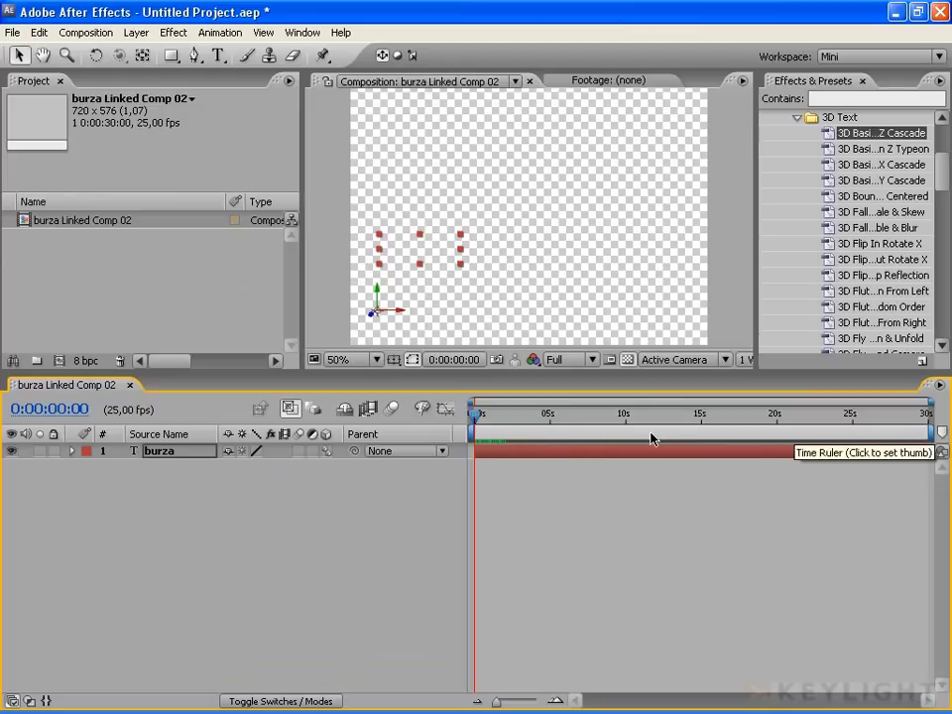
- Set burza Linked Comp 02's duration to 0:00:10:00, save the project, and return to Premiere Pro
click(69, 220)
click(84, 33)
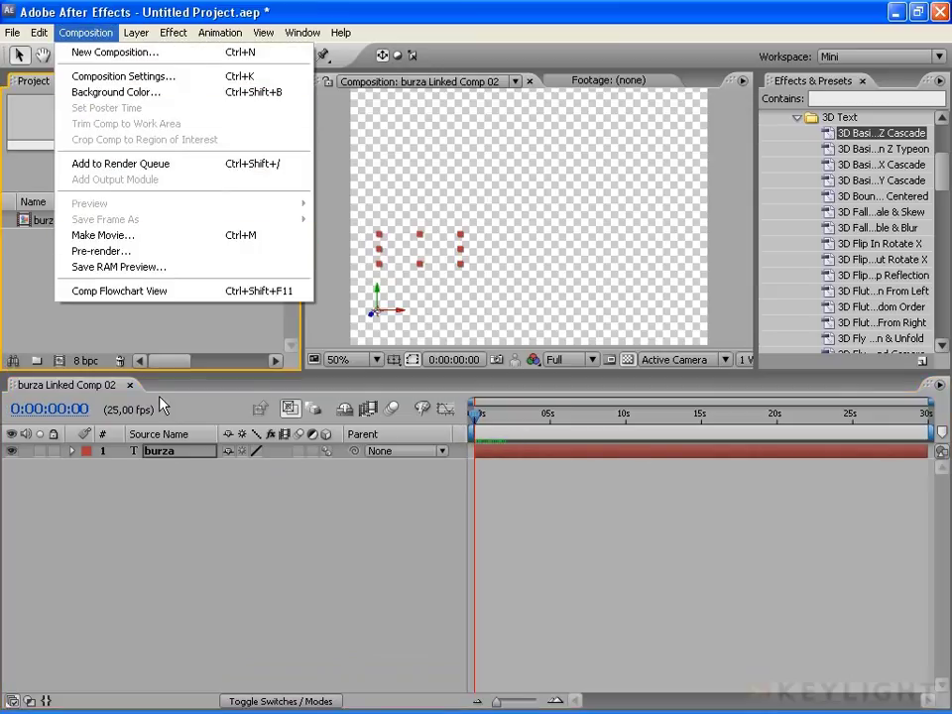
click(186, 78)
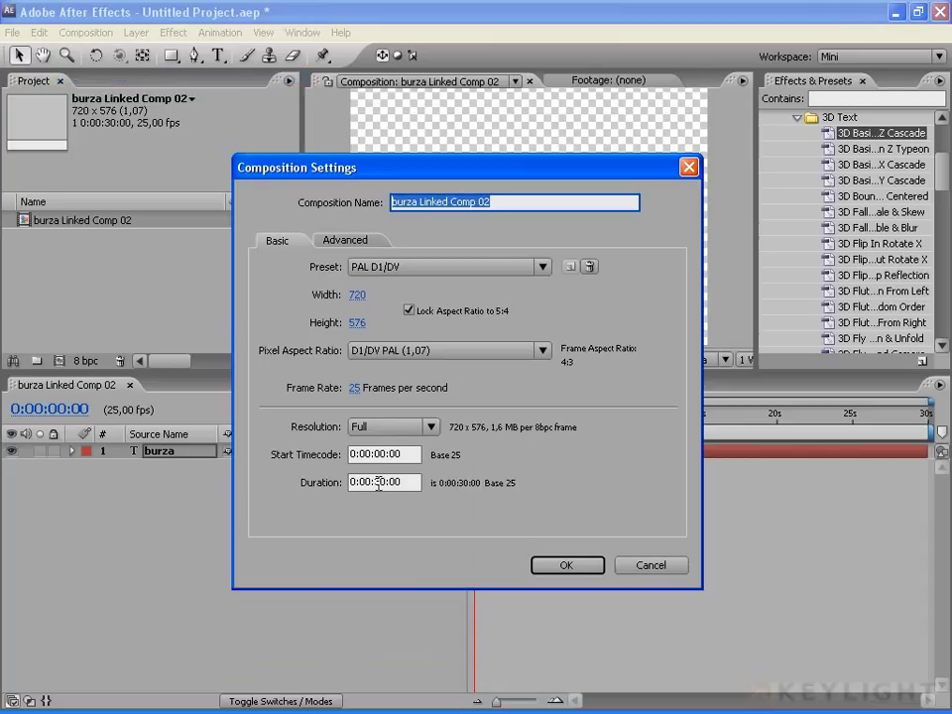
drag(375, 482, 384, 483)
text(1)
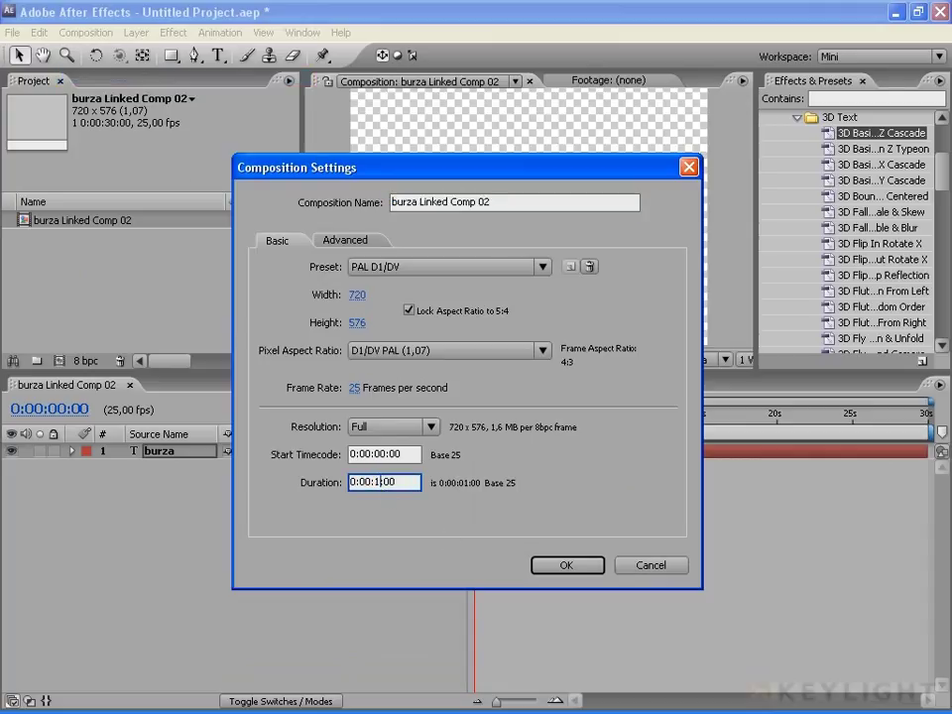
text(0)
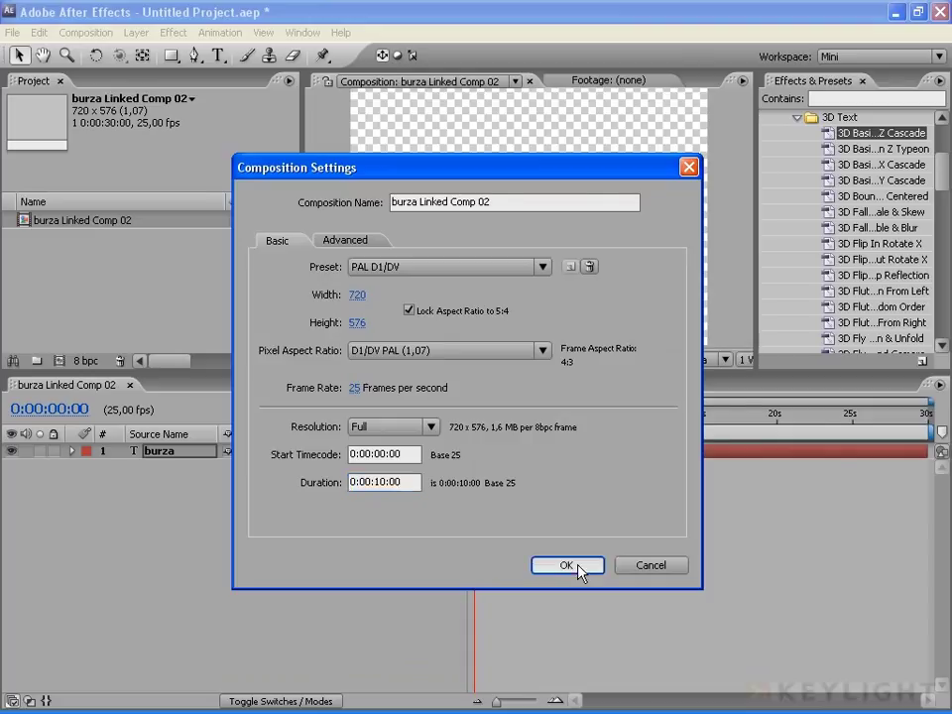
click(580, 566)
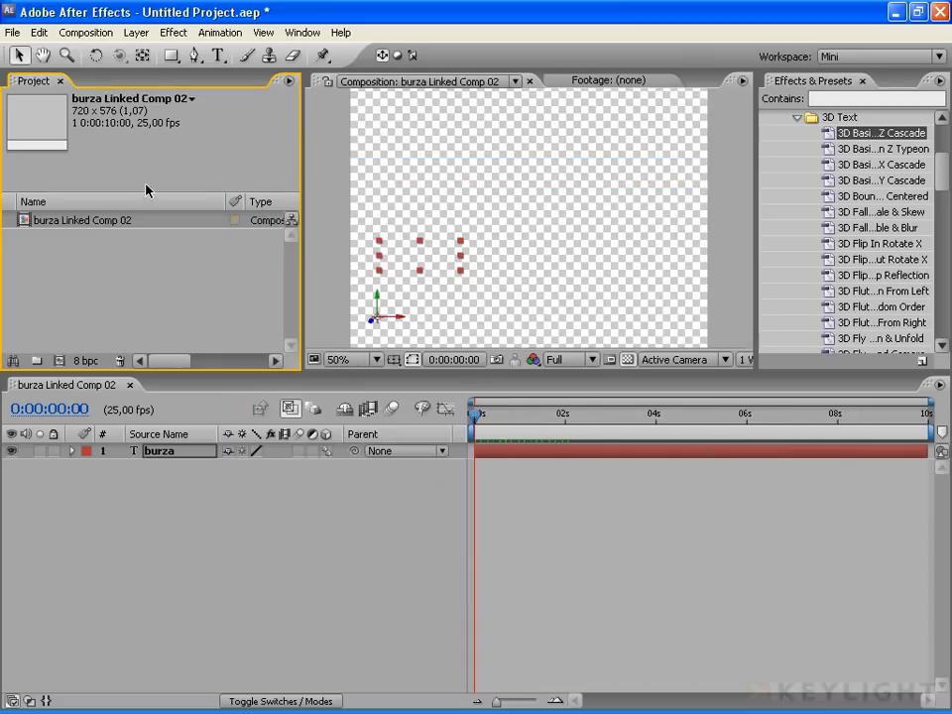
key(ctrl+s)
key(alt+Tab)
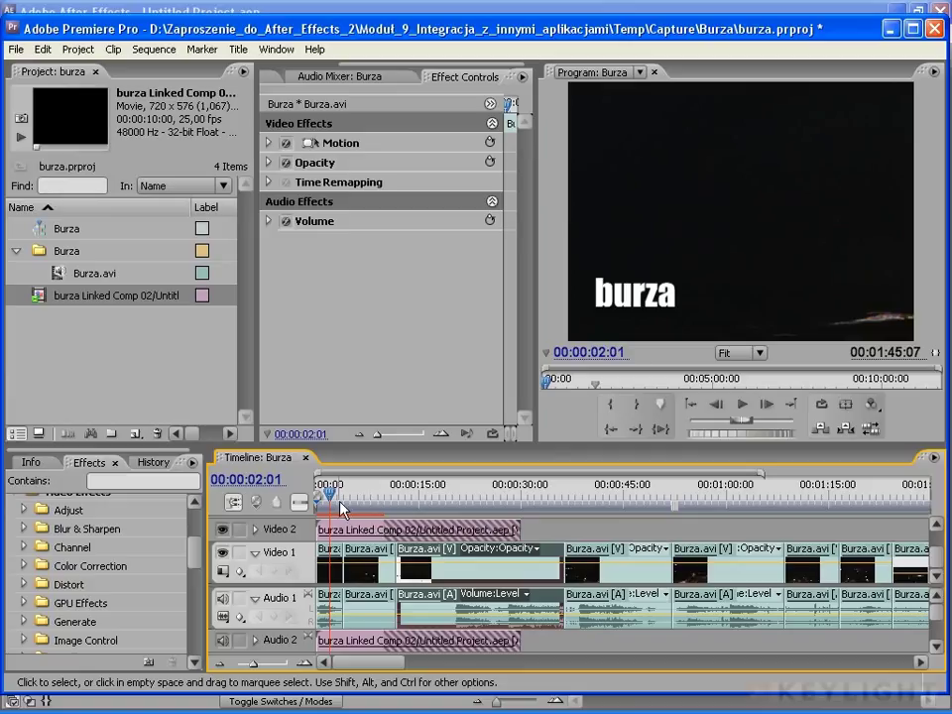
- Trim the linked clip's end on Video 2 down to its 10-second length
mouse_move(330, 493)
mouse_down()
mouse_move(389, 493)
mouse_move(334, 492)
mouse_up()
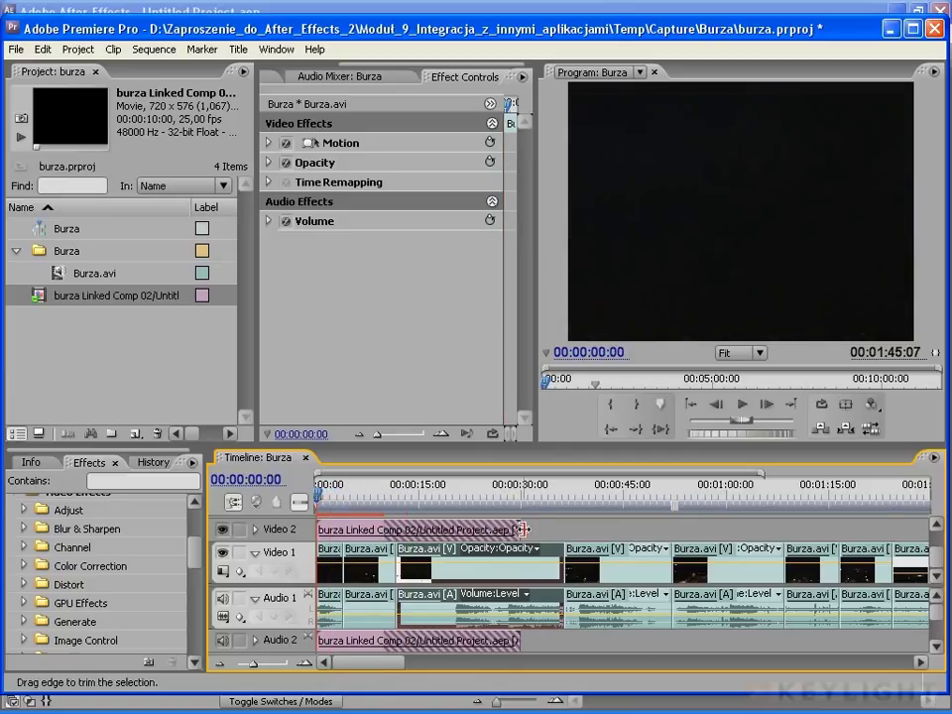
drag(518, 529, 385, 538)
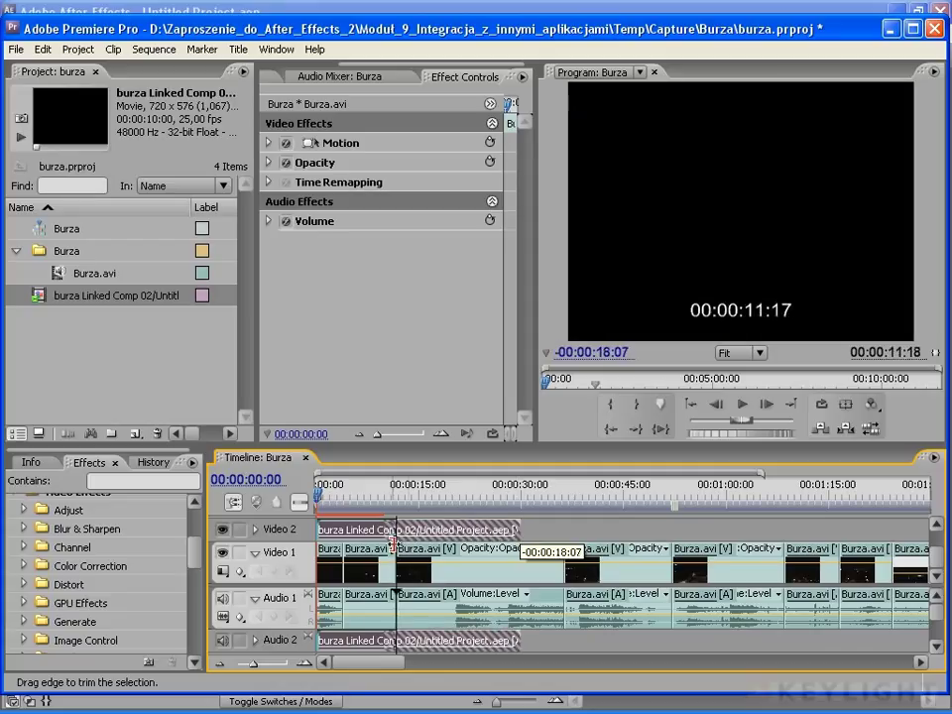
drag(386, 493, 319, 495)
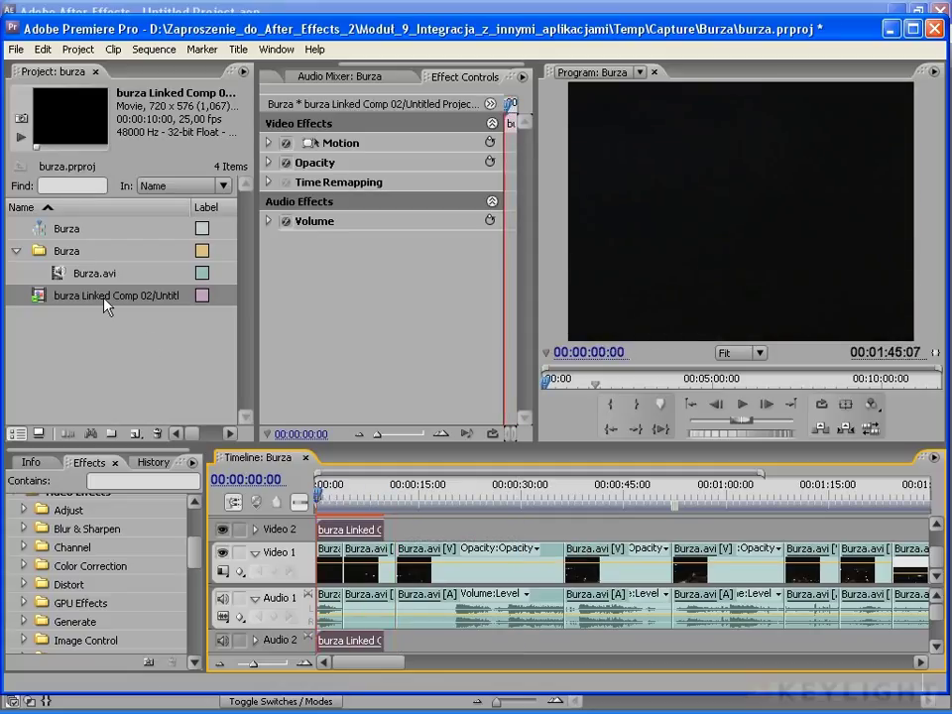
- Delete the Comp 02 clip from Video 2 and from the project list, then save the project
click(105, 297)
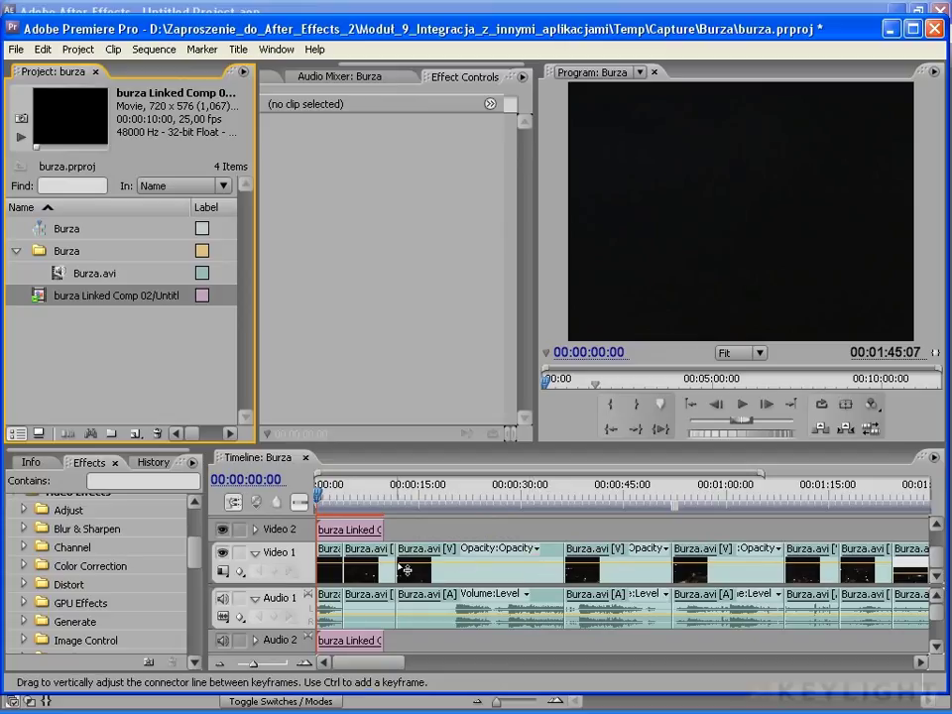
click(375, 532)
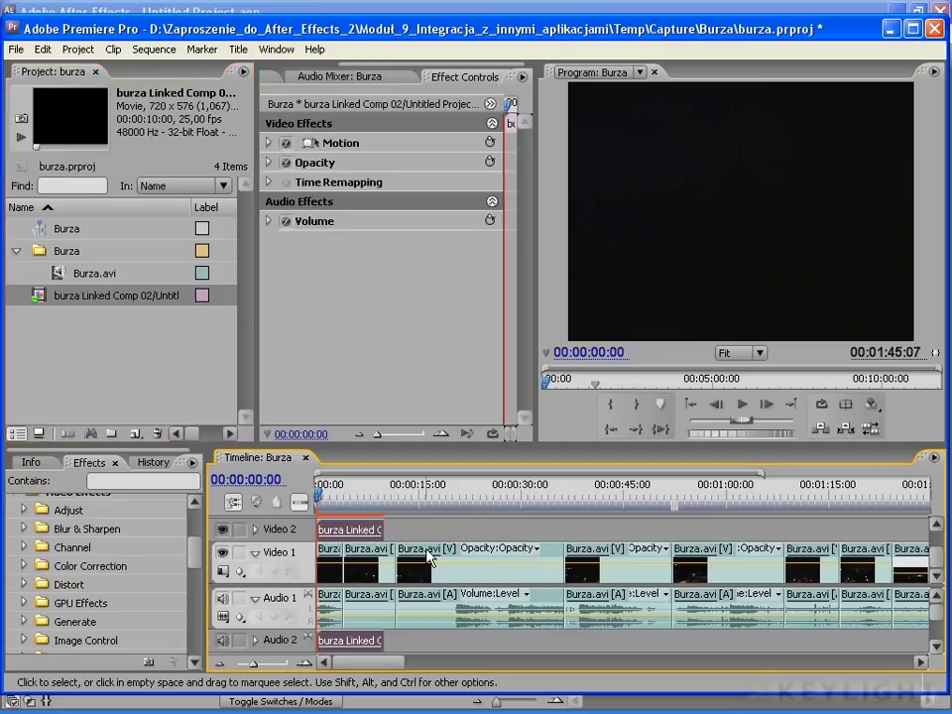
key(Delete)
click(94, 295)
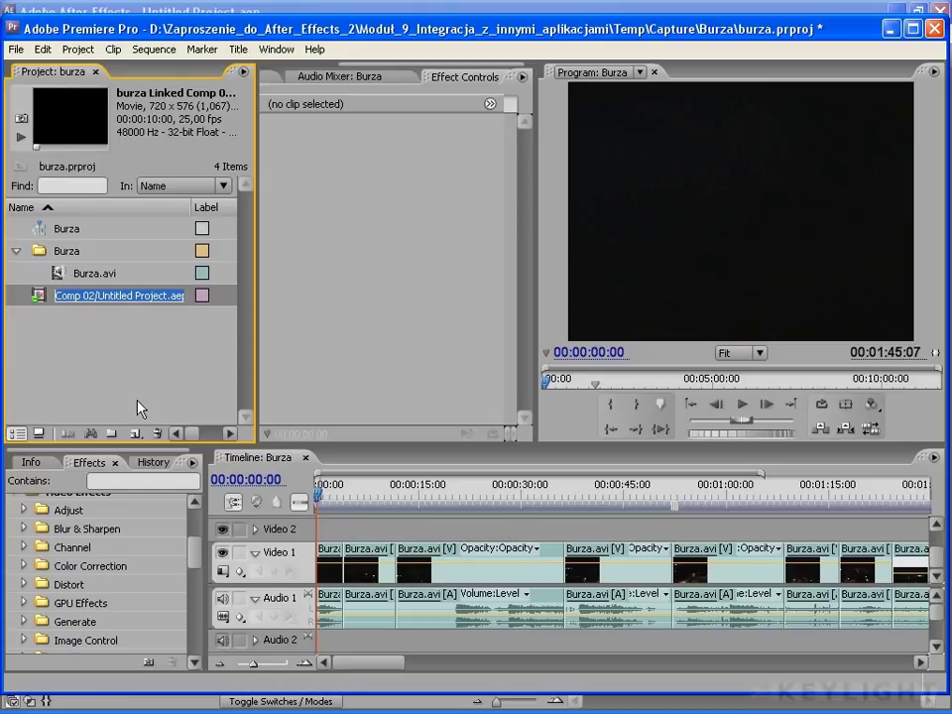
click(108, 299)
key(Delete)
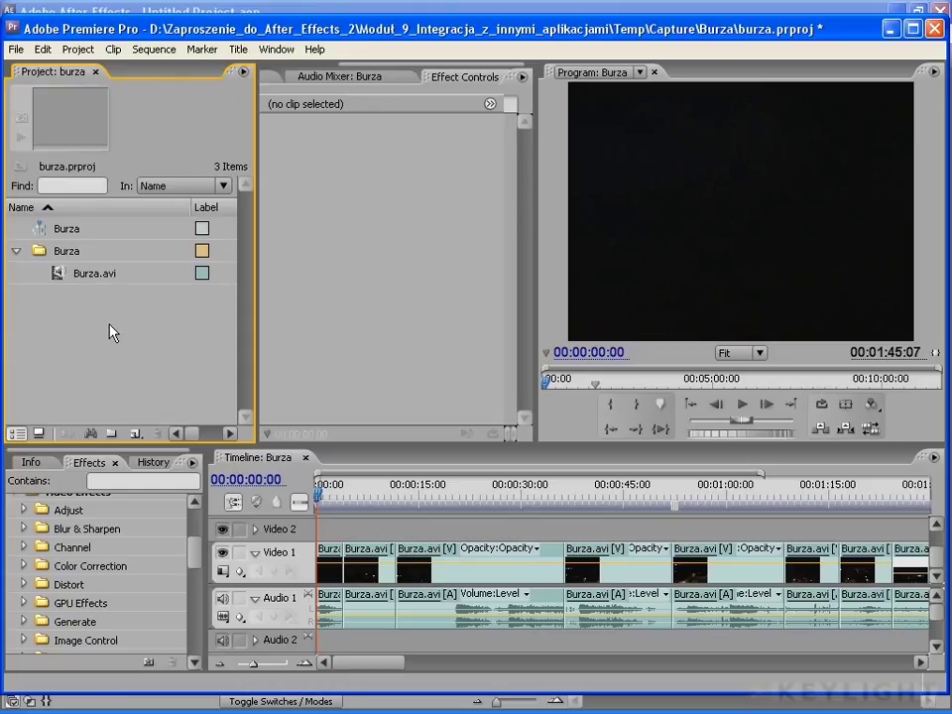
key(ctrl+s)
- Open burza Linked Comp 03 in After Effects and turn off 3D on its burza text layer
click(478, 12)
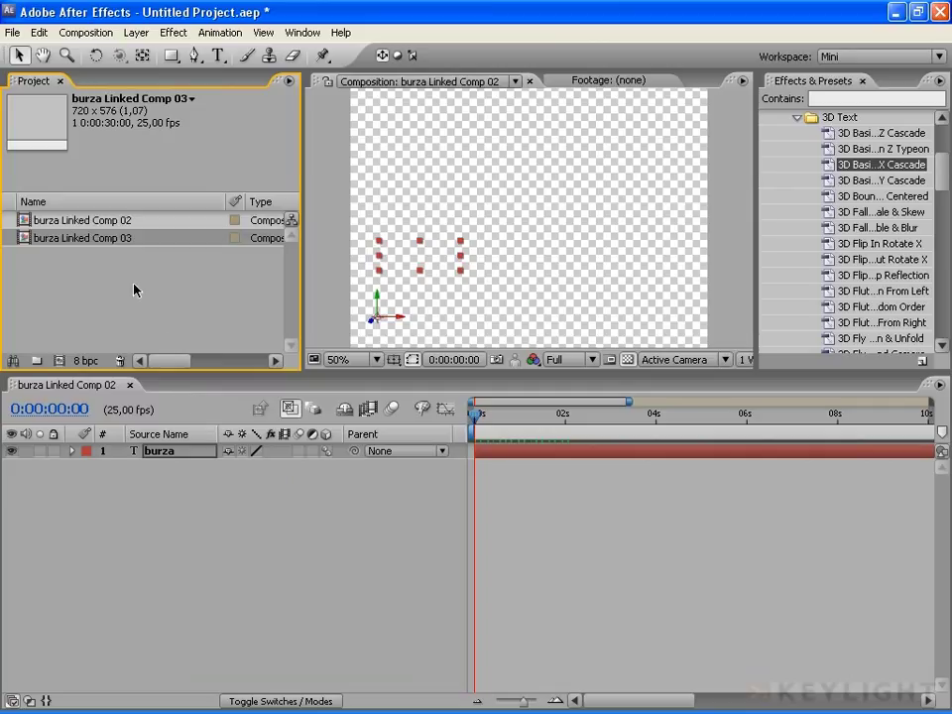
double_click(99, 245)
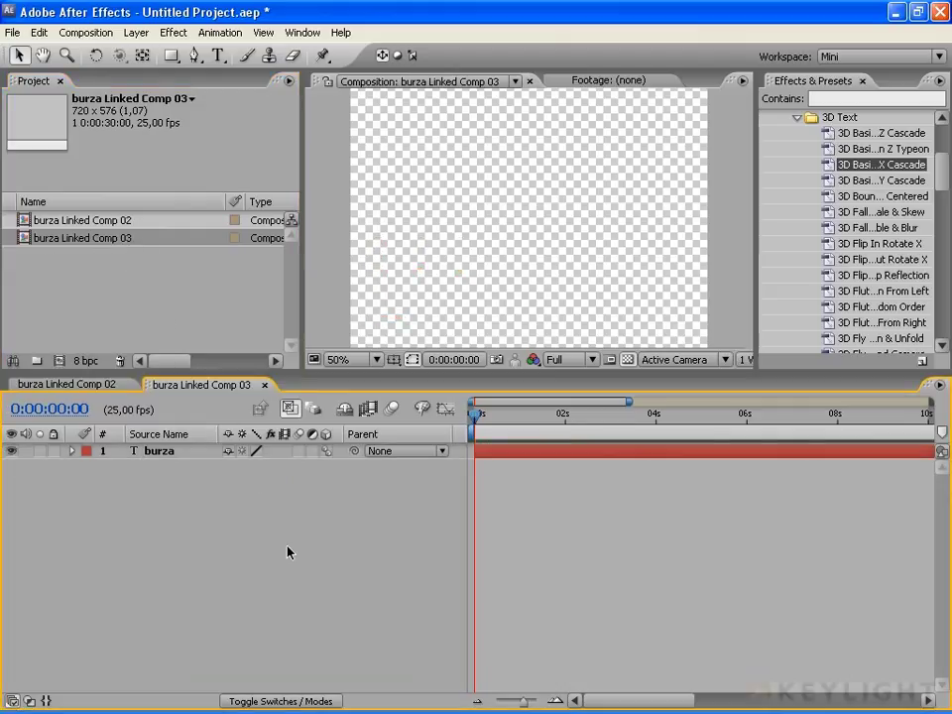
click(154, 451)
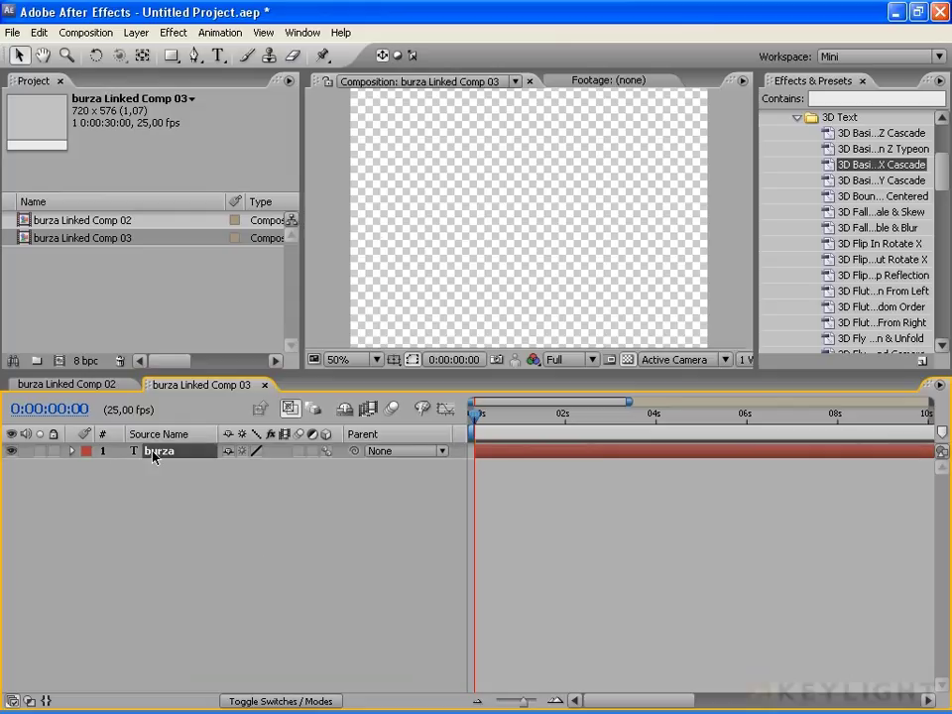
click(71, 451)
click(327, 451)
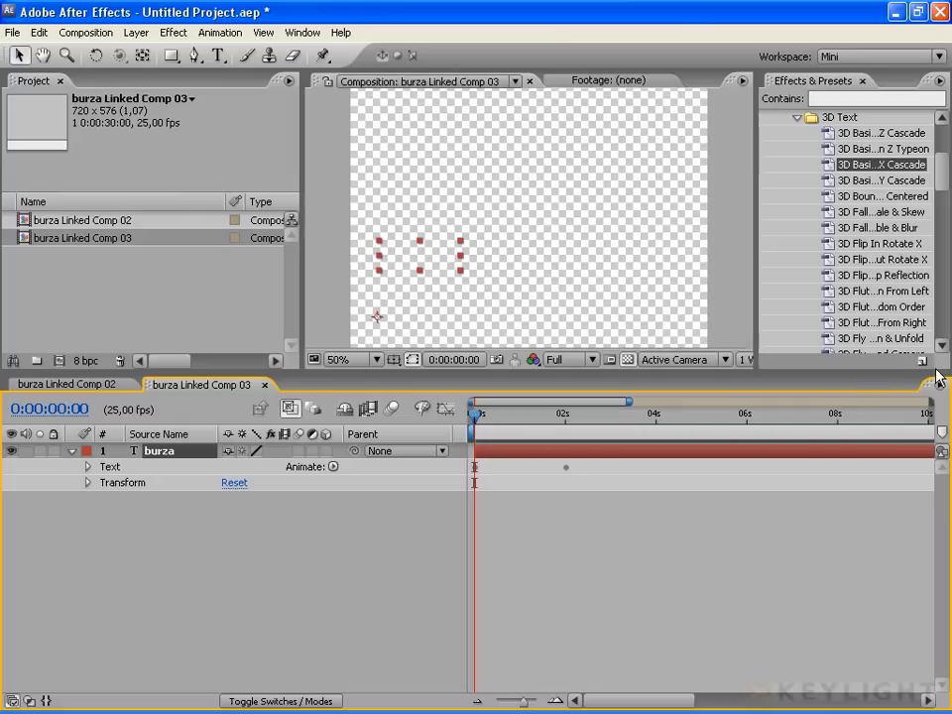
- Apply a 3D Text cascade preset to burza, preview it over black, save, and return to Premiere
mouse_move(856, 164)
mouse_down()
mouse_move(485, 309)
mouse_move(426, 268)
mouse_up()
click(628, 360)
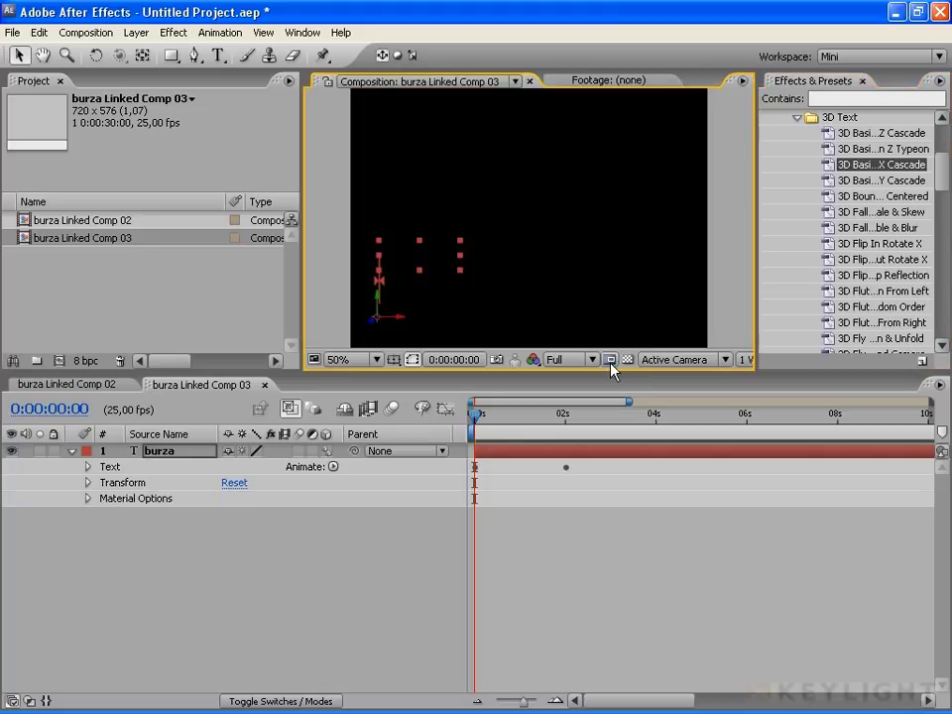
drag(475, 415, 564, 425)
key(Home)
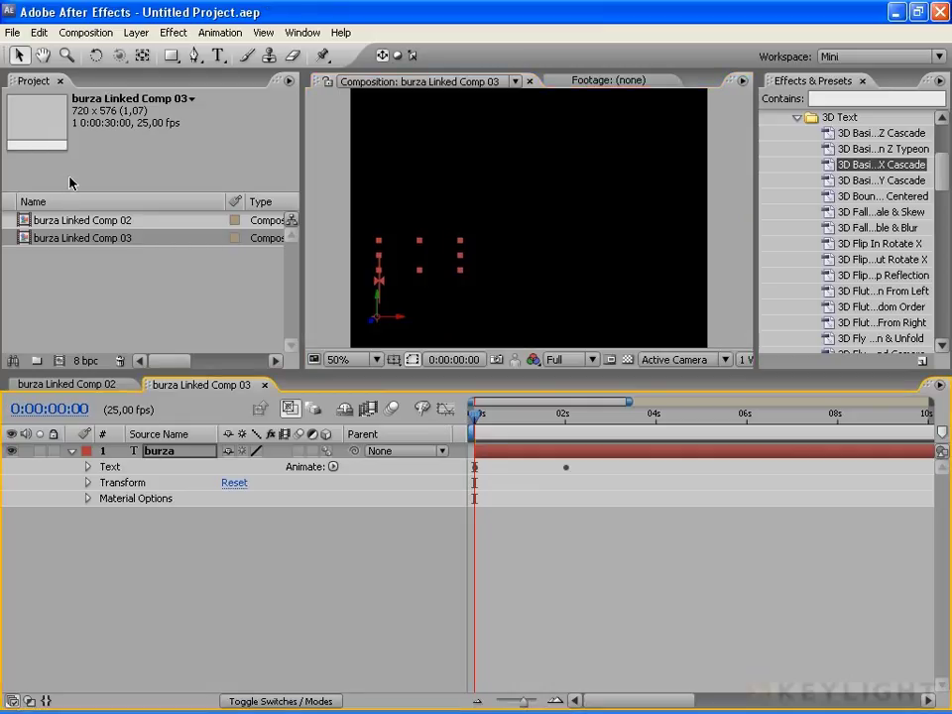
key(alt+Tab)
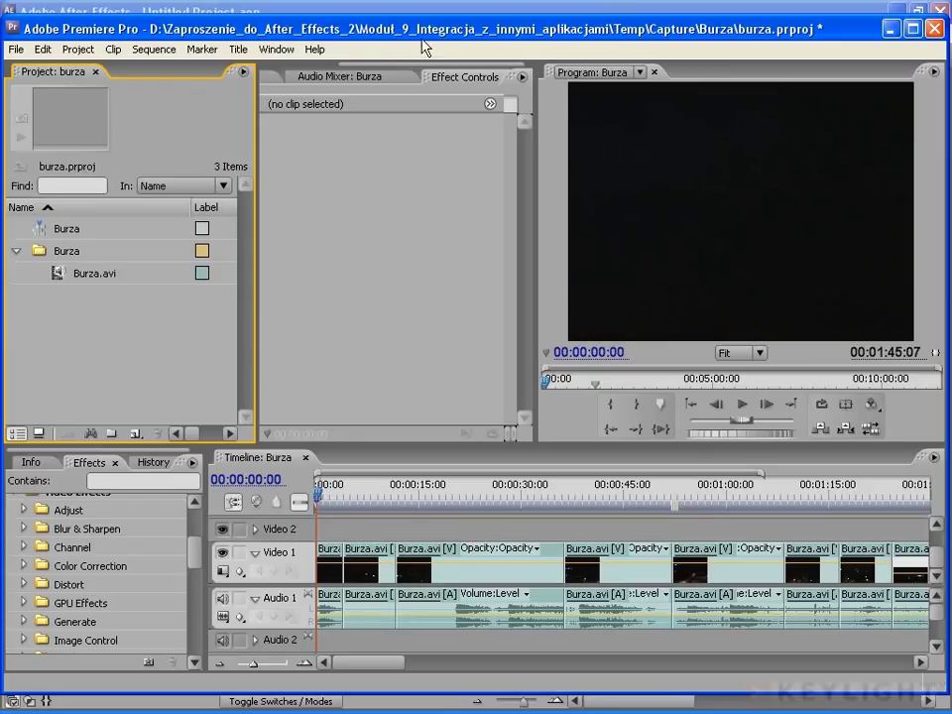
- Maximize Premiere Pro and import an After Effects composition from Untitled Project.aep
double_click(422, 28)
click(12, 32)
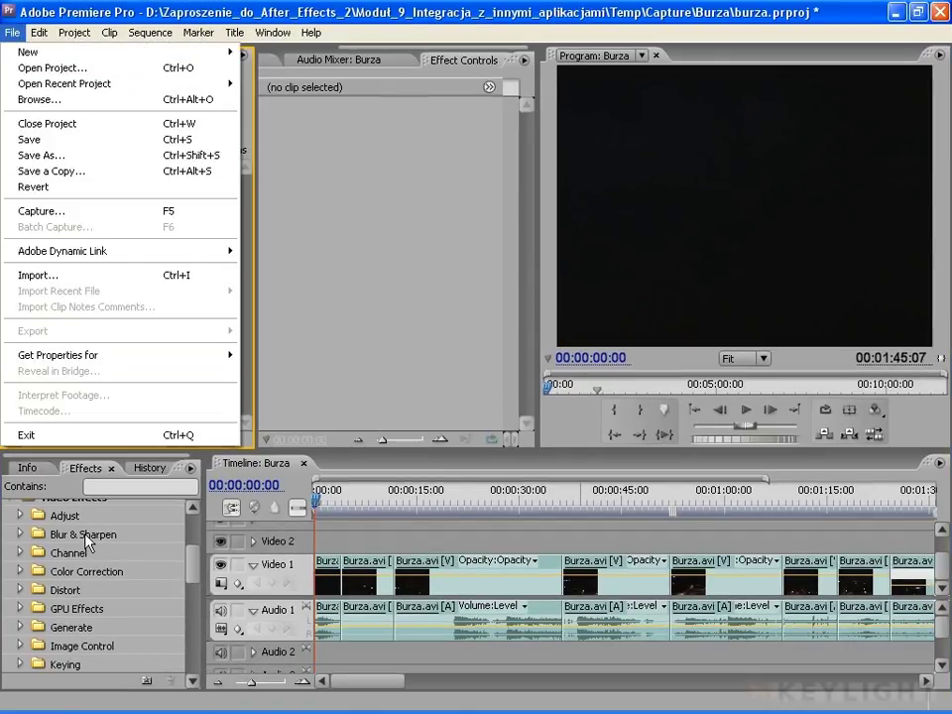
mouse_move(85, 250)
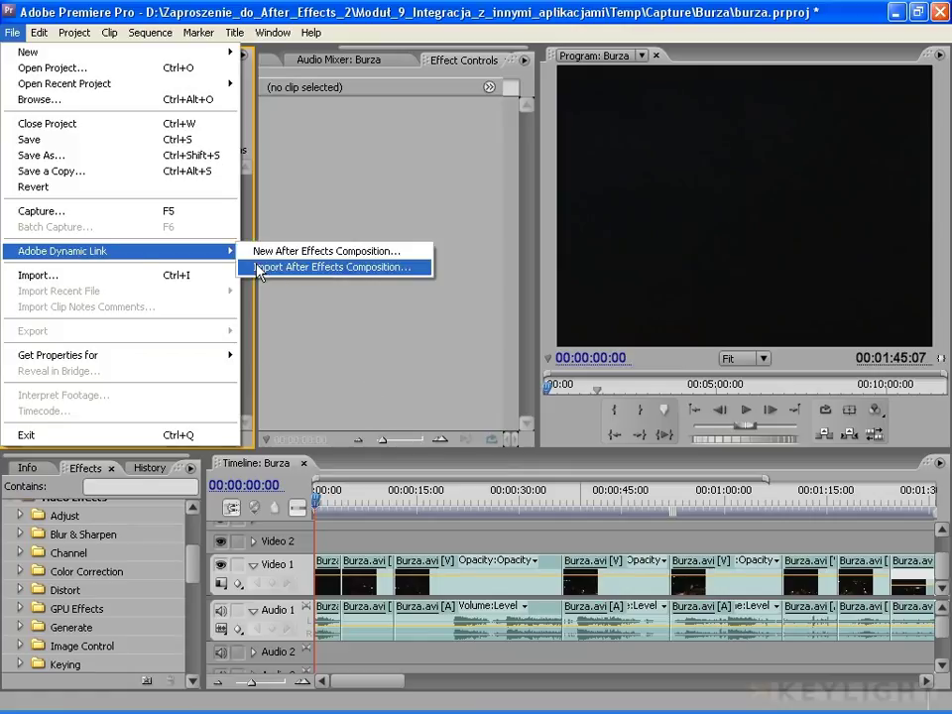
click(339, 269)
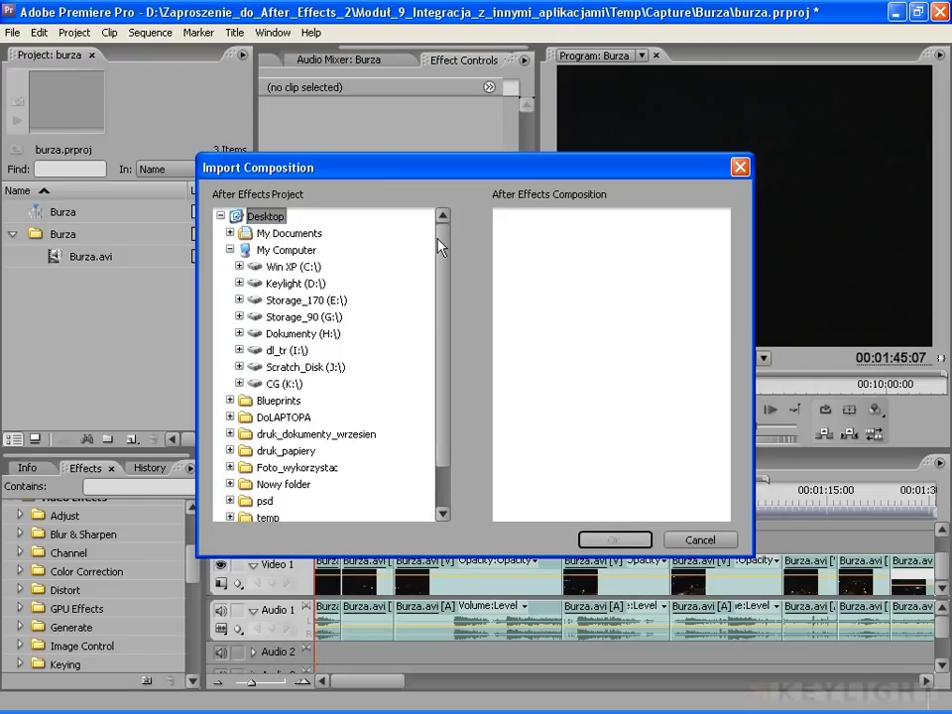
scroll(451, 318, down, 1)
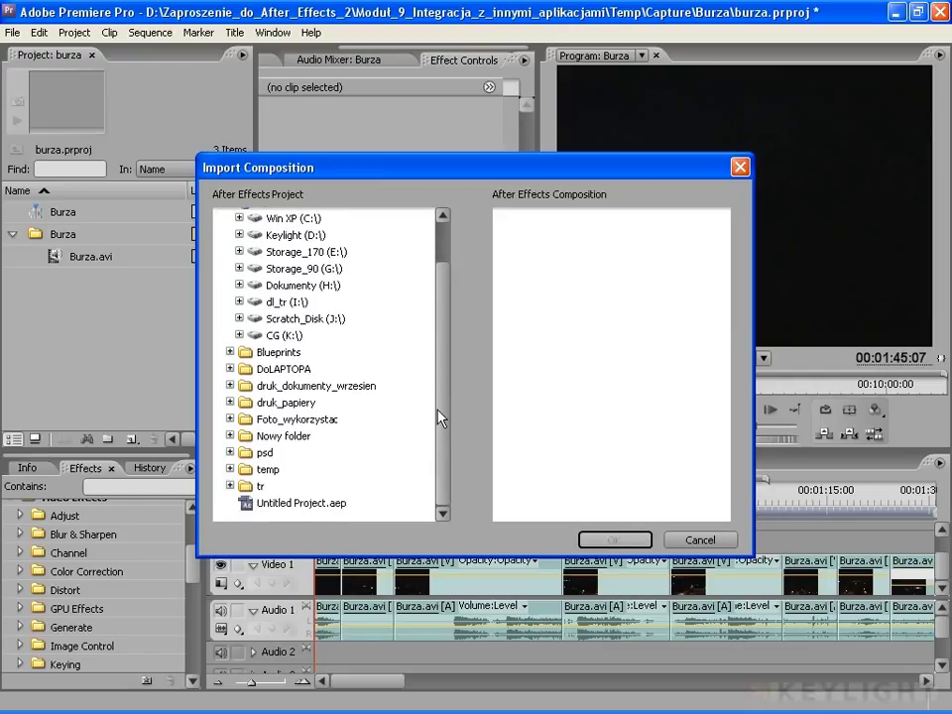
scroll(444, 342, up, 1)
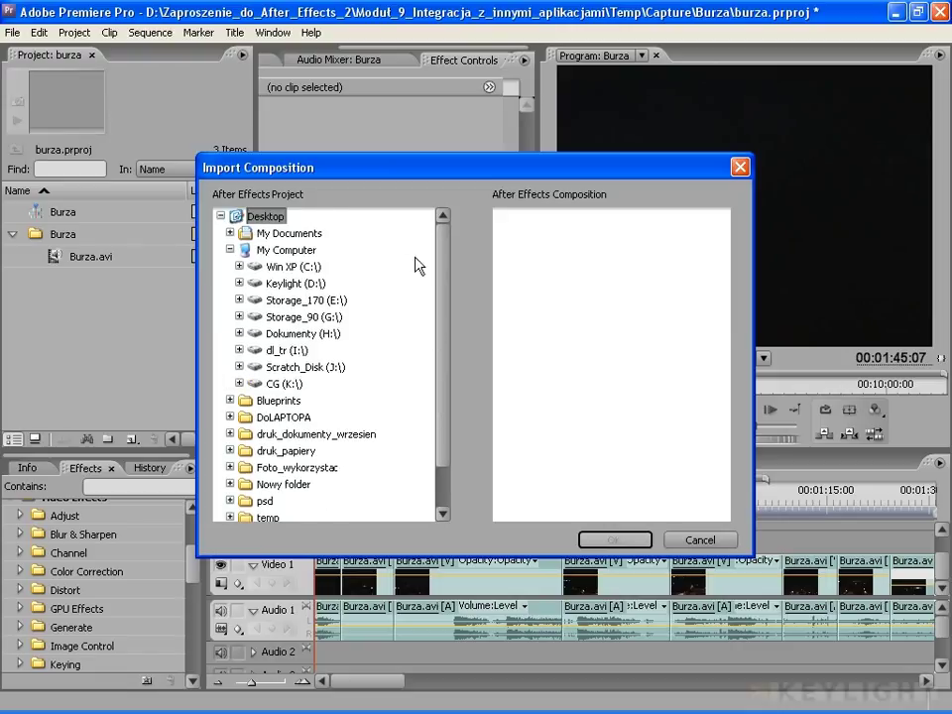
scroll(454, 327, down, 1)
click(317, 508)
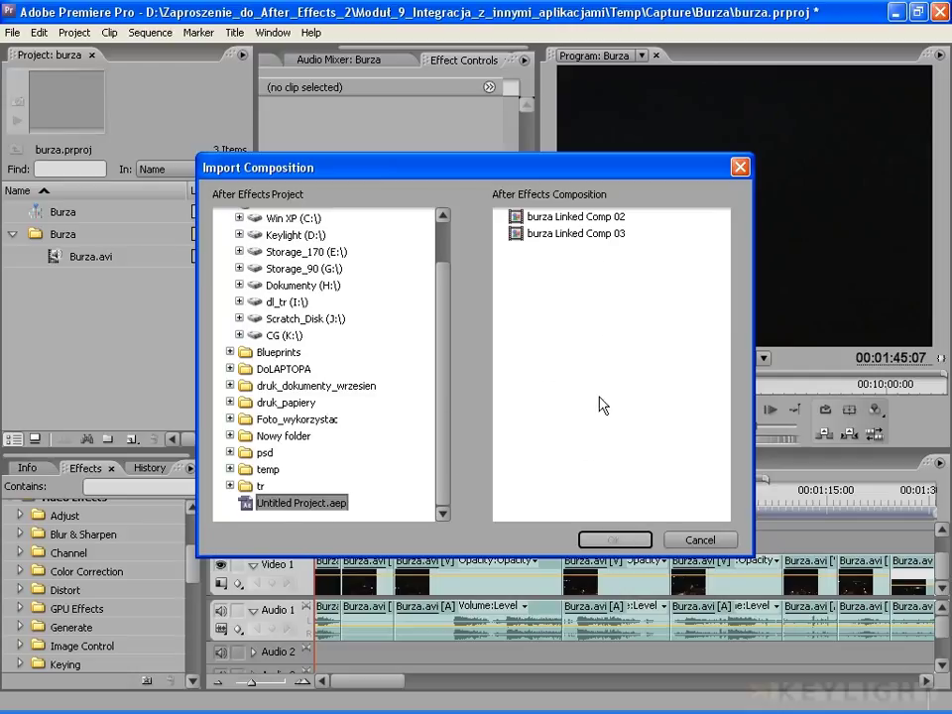
- Choose only burza Linked Comp 03 from the project's compositions and confirm the import
click(577, 235)
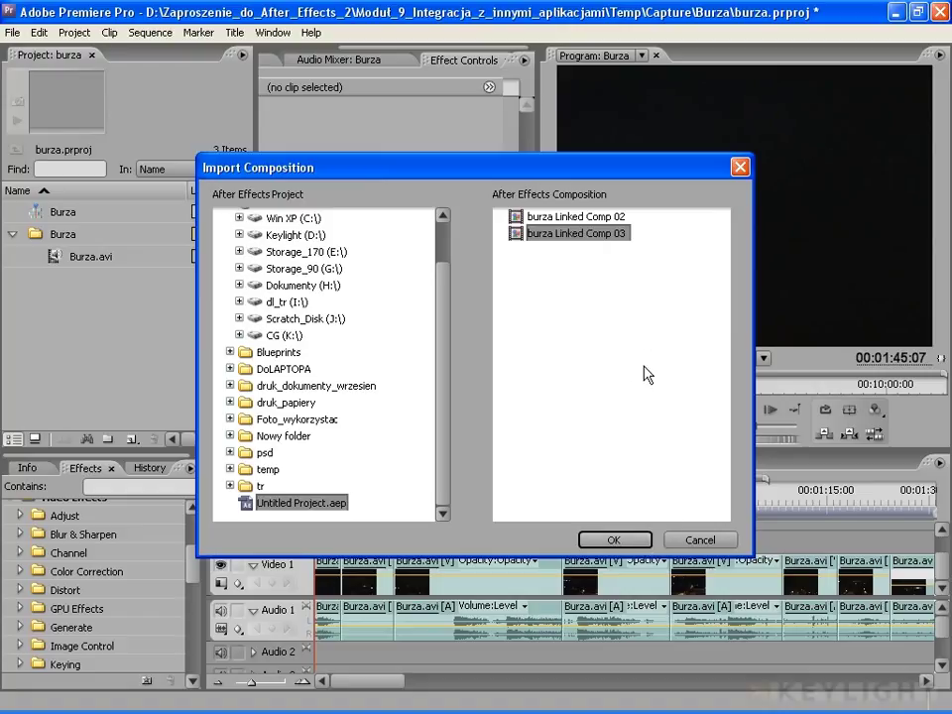
ctrl+click(607, 218)
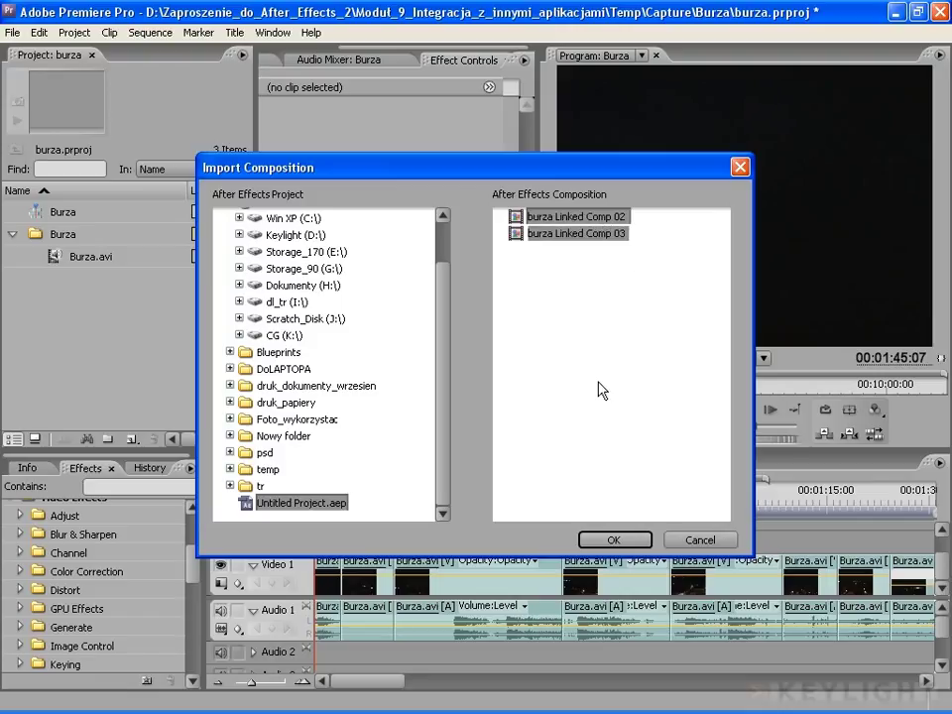
click(608, 259)
click(603, 236)
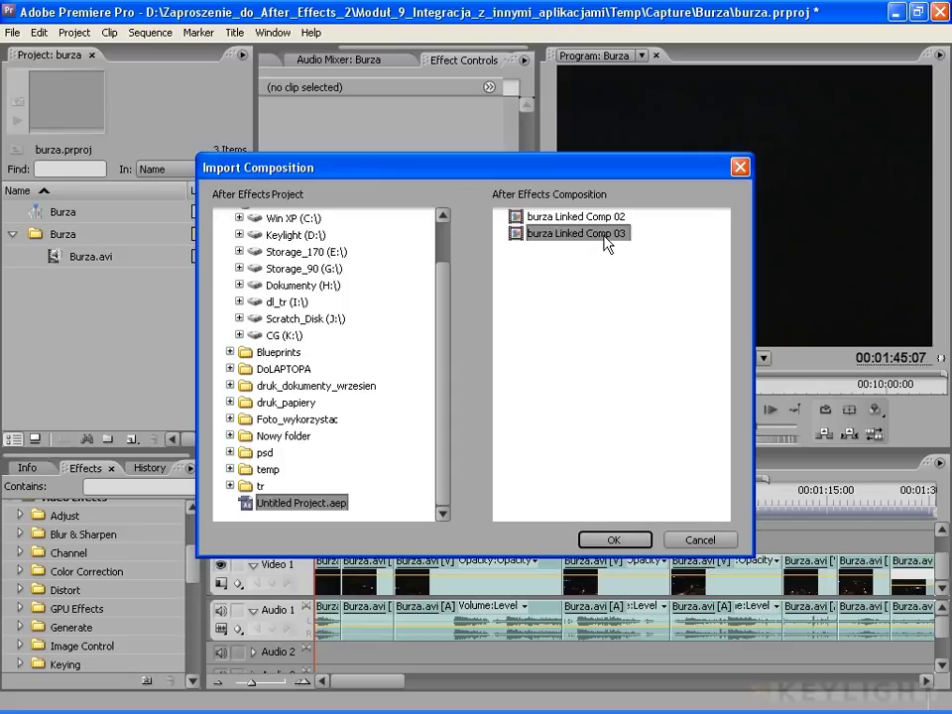
click(626, 547)
- Place burza Linked Comp 03 at 00:00 on Video 2, then scrub and preview its thumbnail
drag(54, 281, 321, 546)
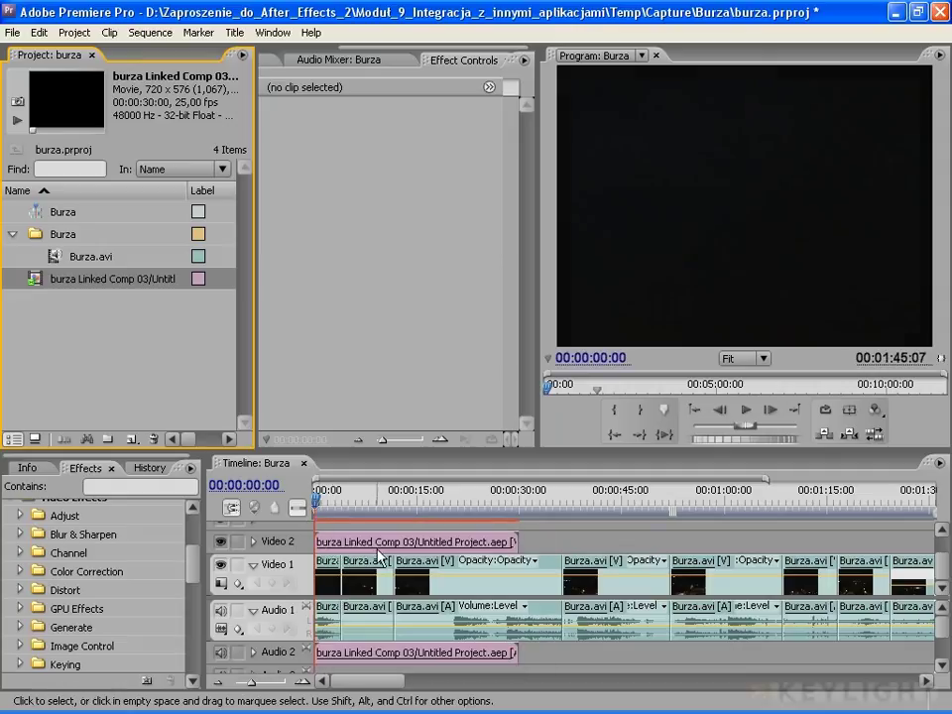
click(325, 500)
drag(327, 503, 308, 502)
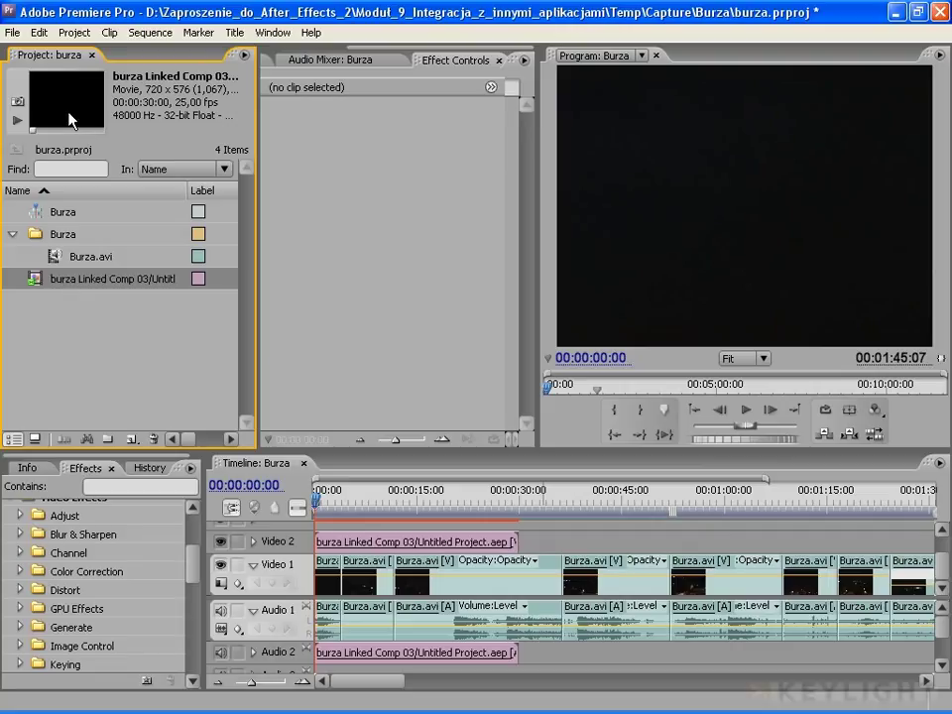
click(17, 119)
click(17, 119)
- Enable Maximum Bit Depth in the Video Rendering project settings and apply it
click(74, 32)
mouse_move(121, 61)
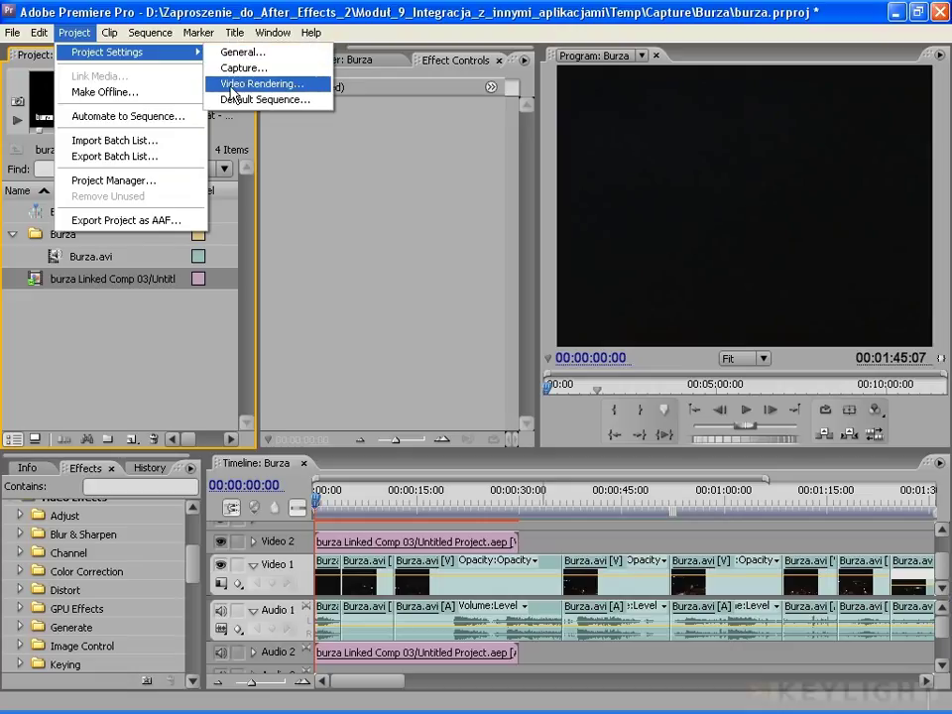
click(313, 86)
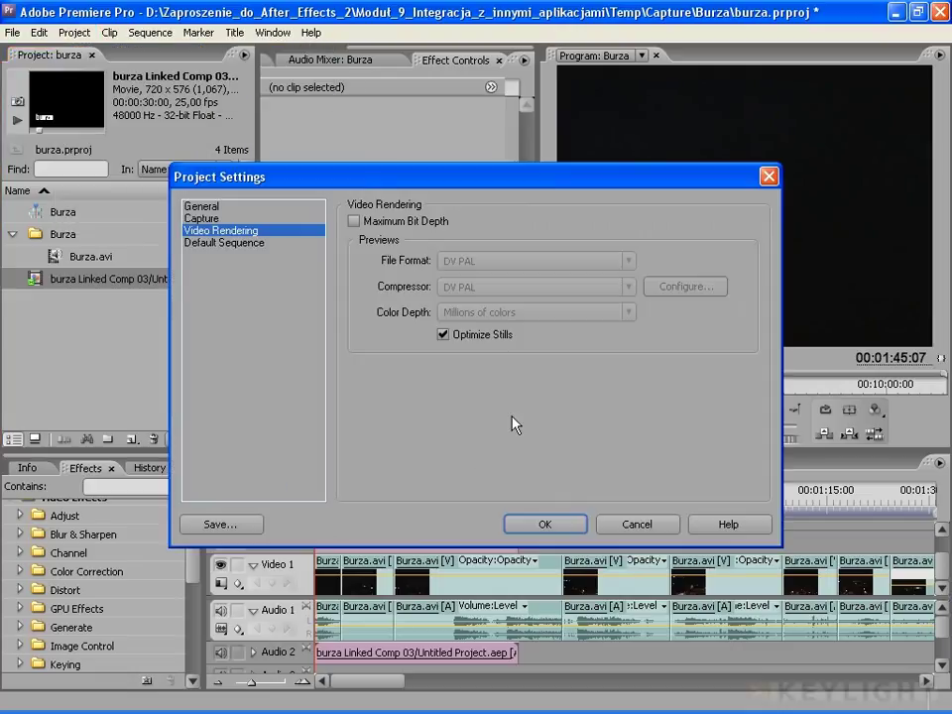
click(357, 222)
click(553, 525)
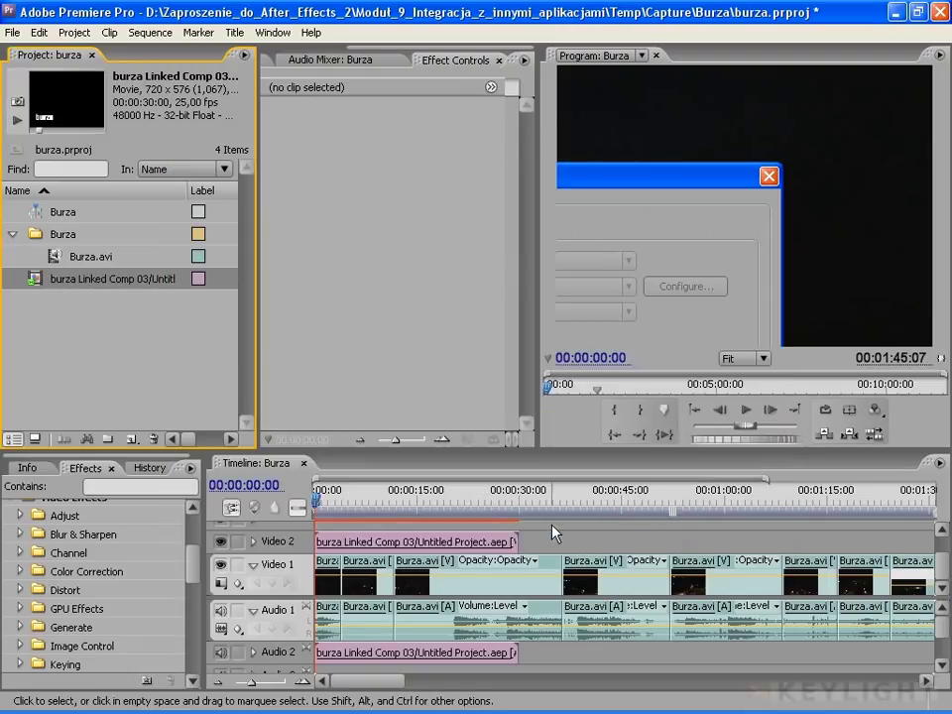